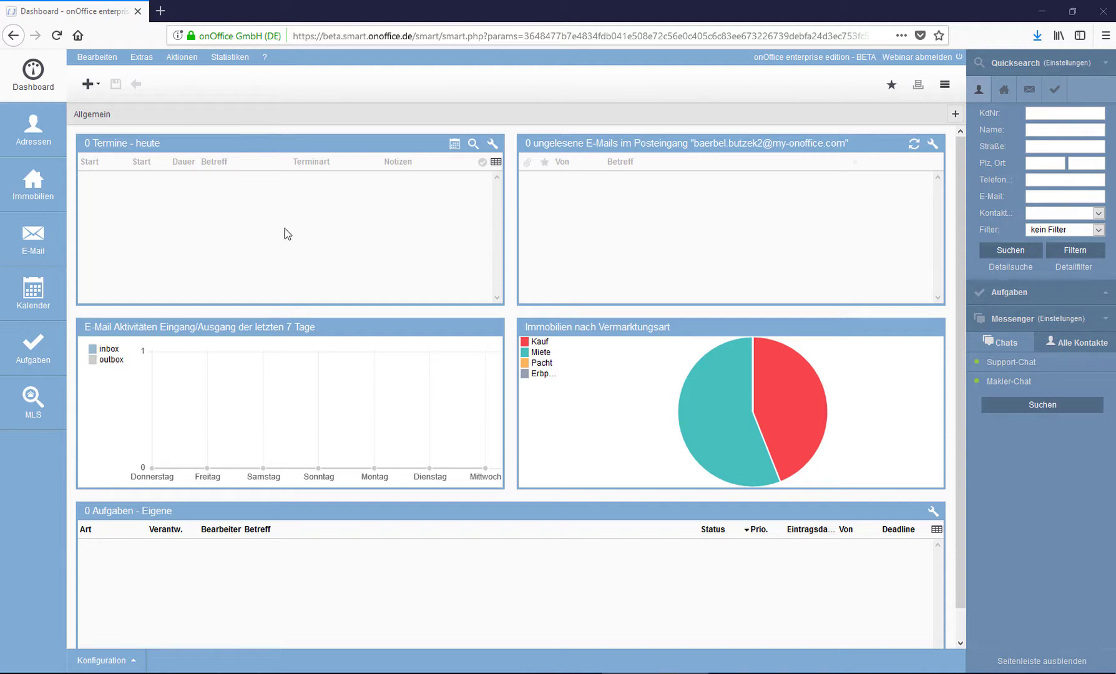
Step: Open the inactive Exposé template "Video neu" in the PDFdesigner for editing
left_click(86, 60)
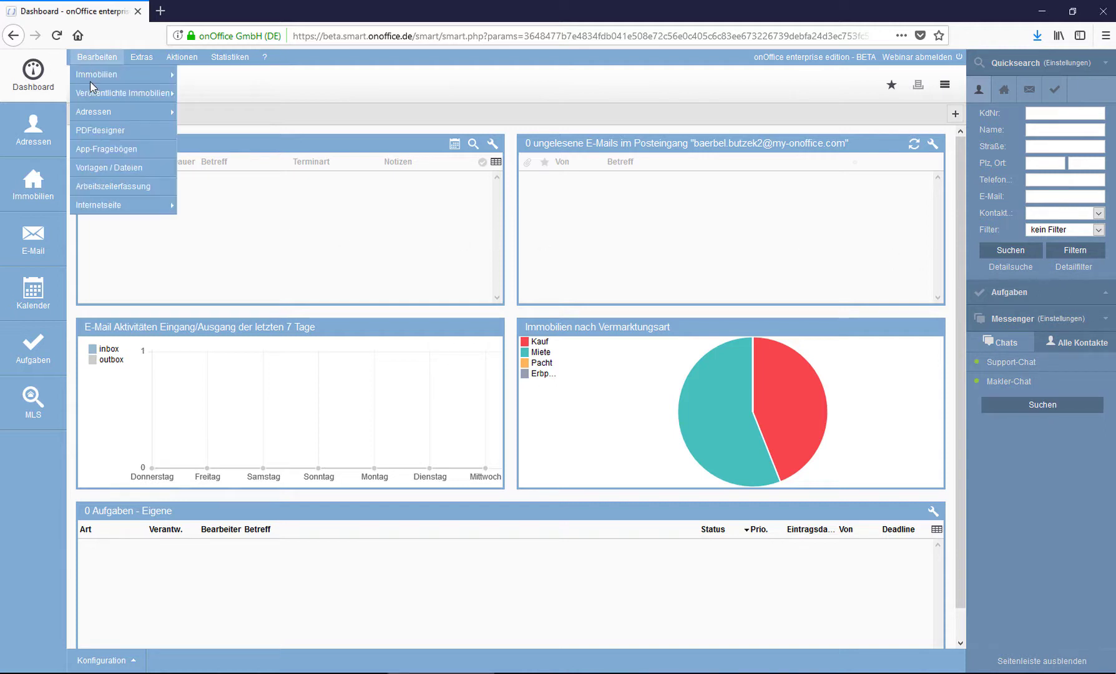
left_click(105, 132)
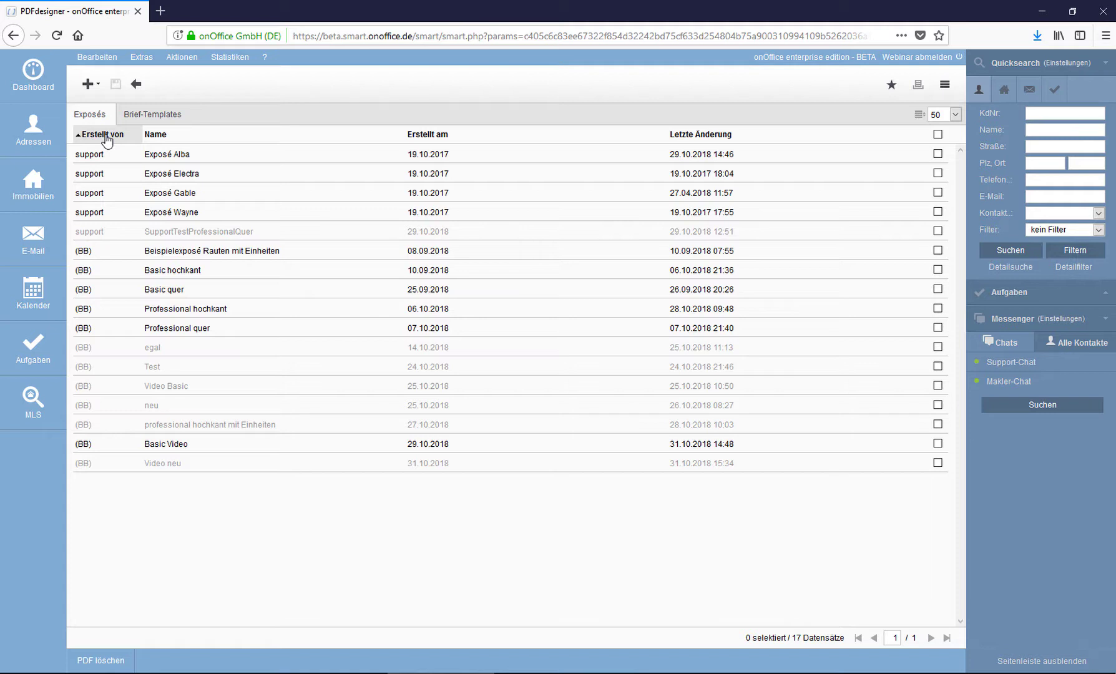
left_click(156, 468)
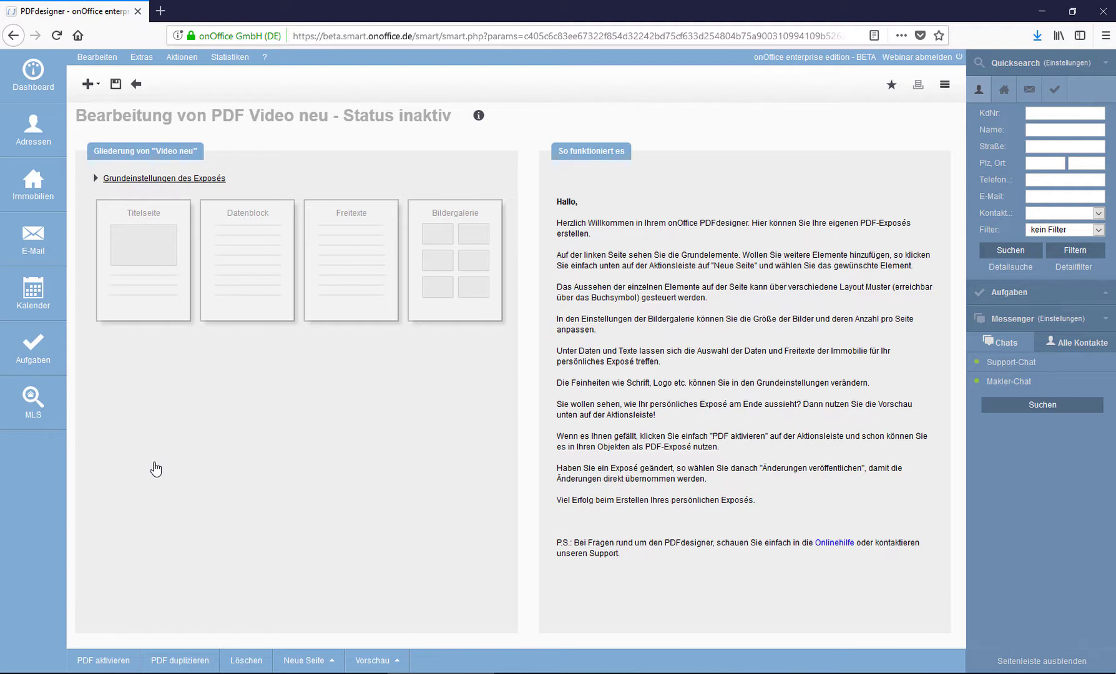
Step: Delete the existing pages, including the Bildergalerie, from the Exposé outline
left_click(487, 287)
left_click(492, 311)
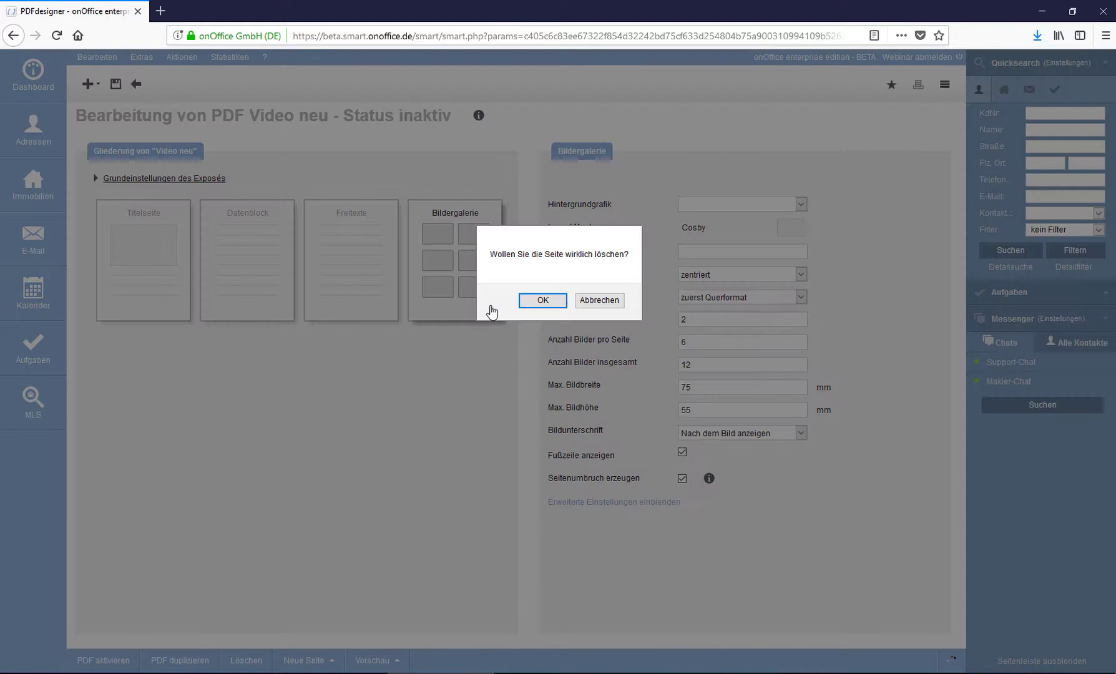
left_click(551, 302)
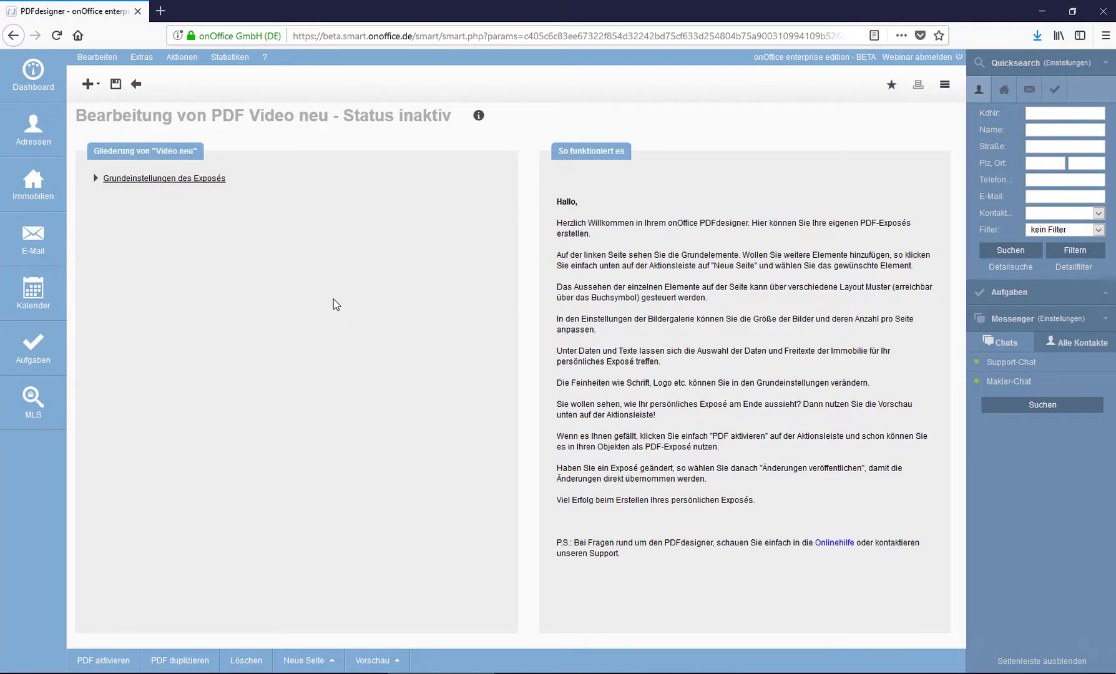
Step: Add a Grundrisse page to the Exposé and display its settings
left_click(328, 661)
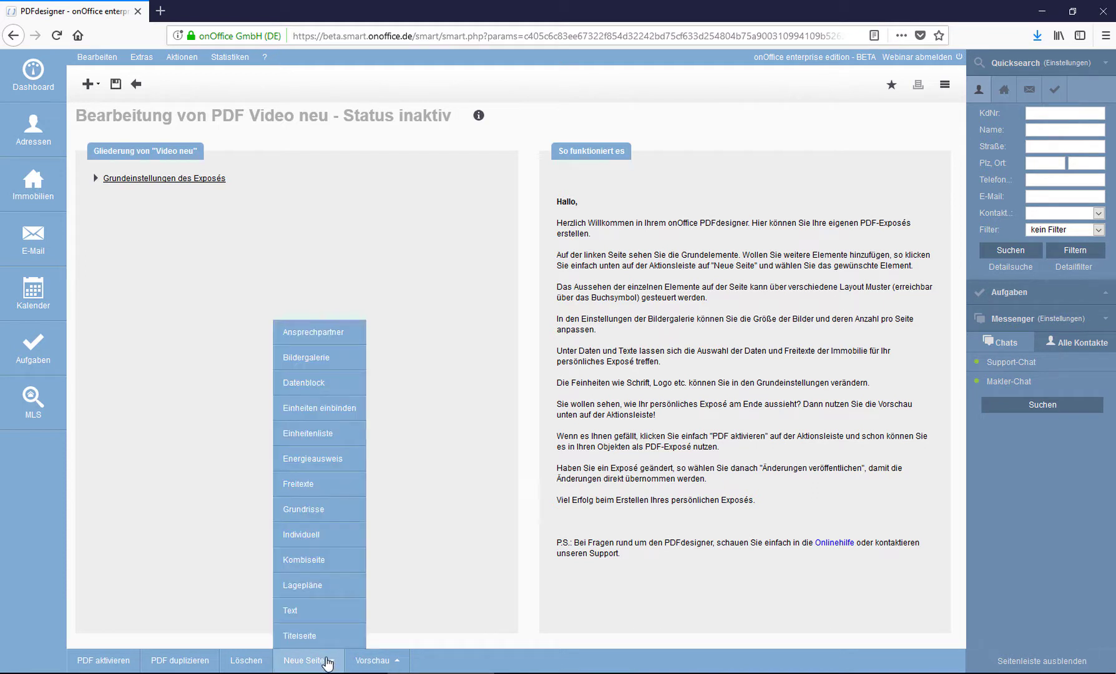
left_click(308, 513)
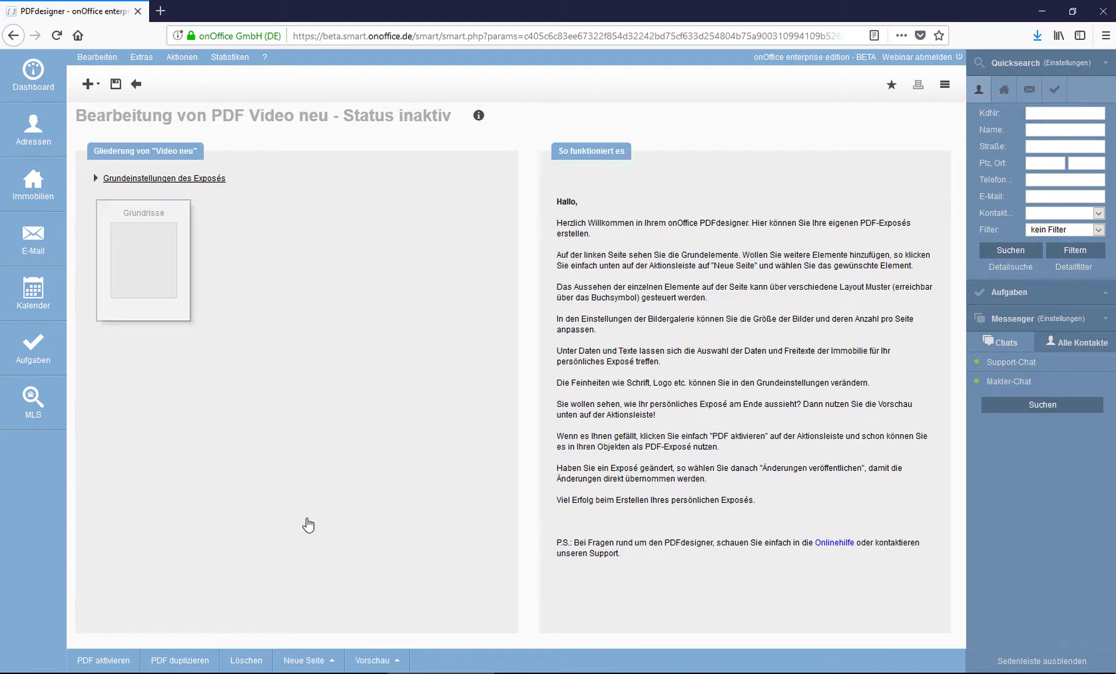
left_click(141, 295)
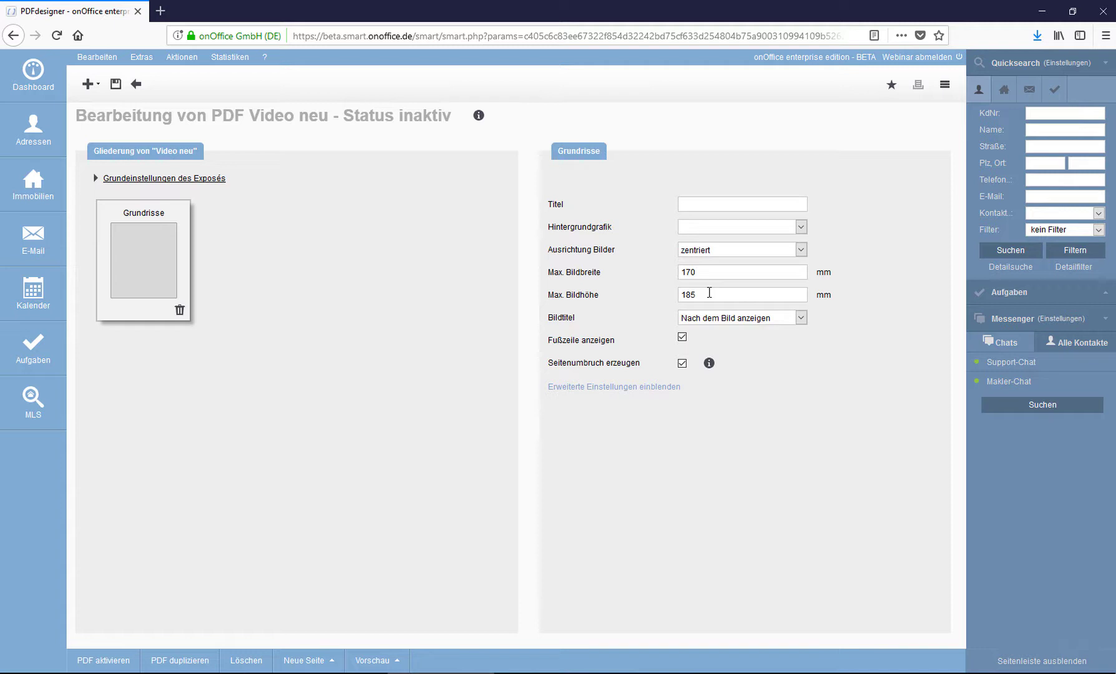
Step: Add a Lagepläne page with the Lagebeschreibung shown and a maximum image height of 150 mm
left_click(294, 661)
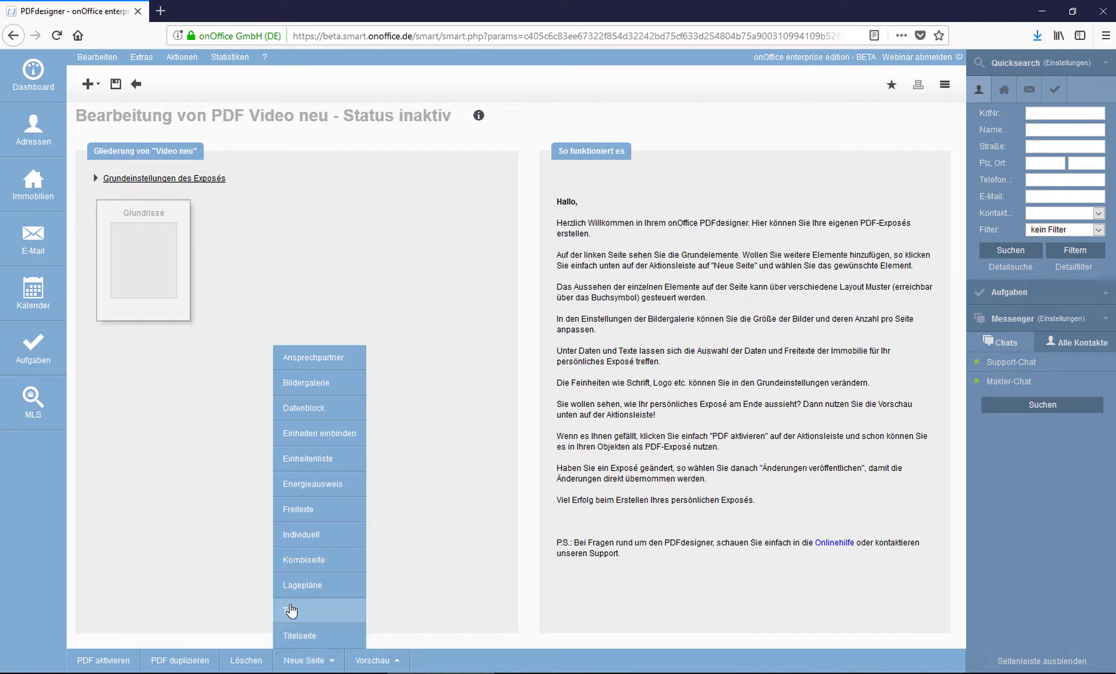
left_click(299, 590)
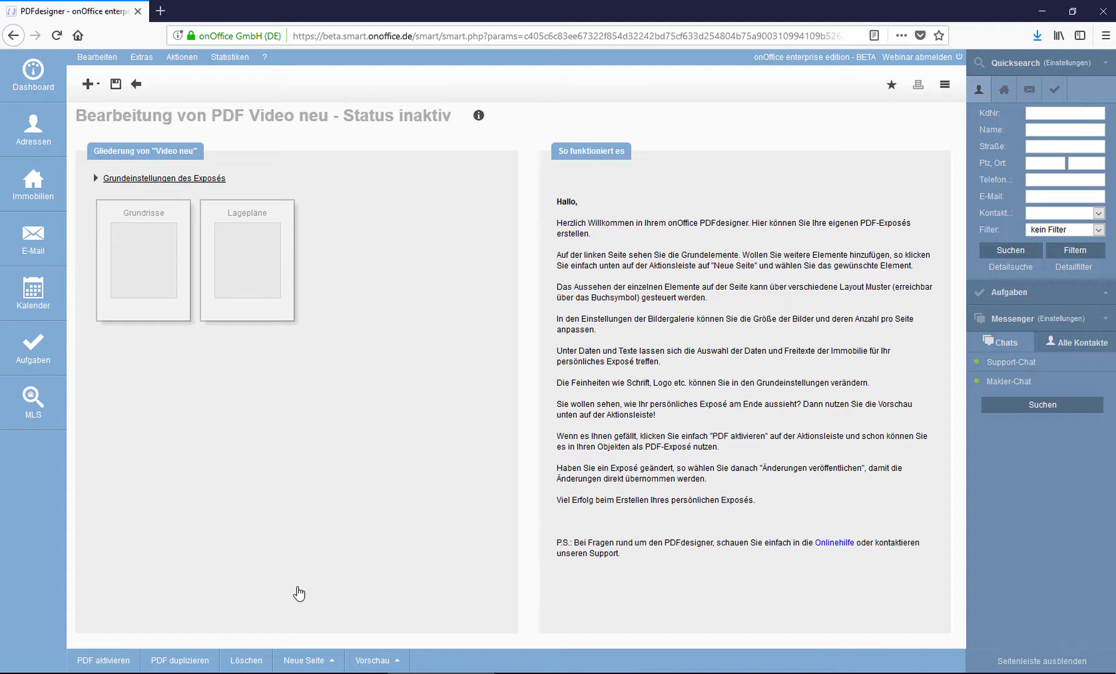
left_click(275, 293)
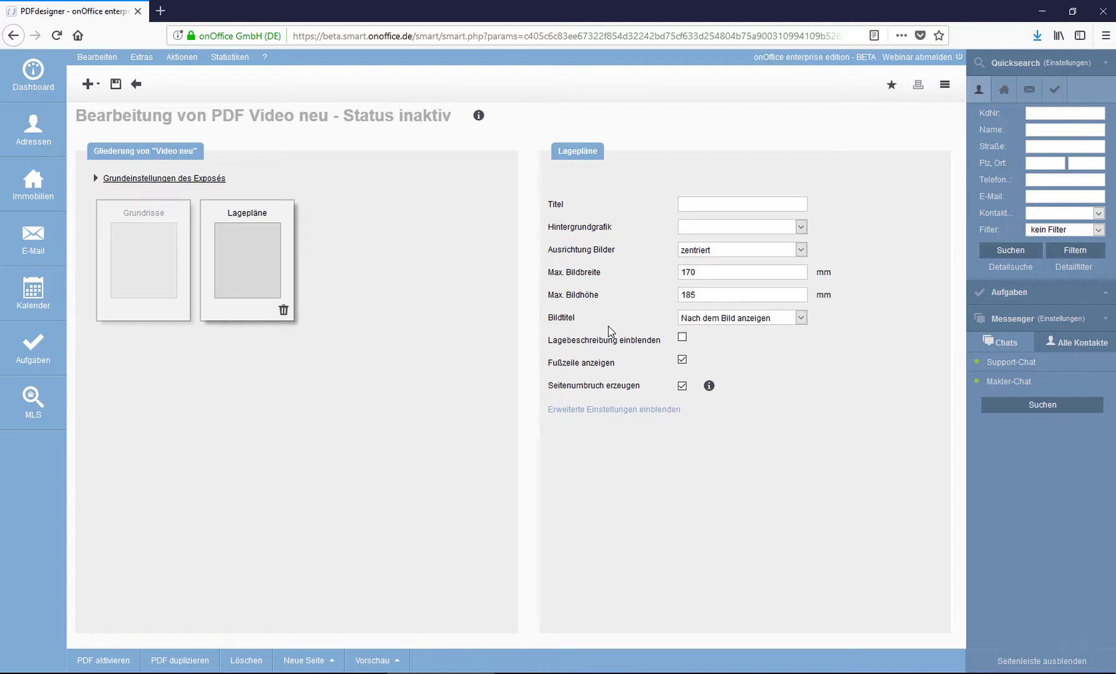
left_click(682, 338)
left_click_drag(693, 296, 678, 296)
type("150")
Step: Open the Exposé's PDF preview and examine the floor plan pages, the site plan and the location description
left_click(249, 219)
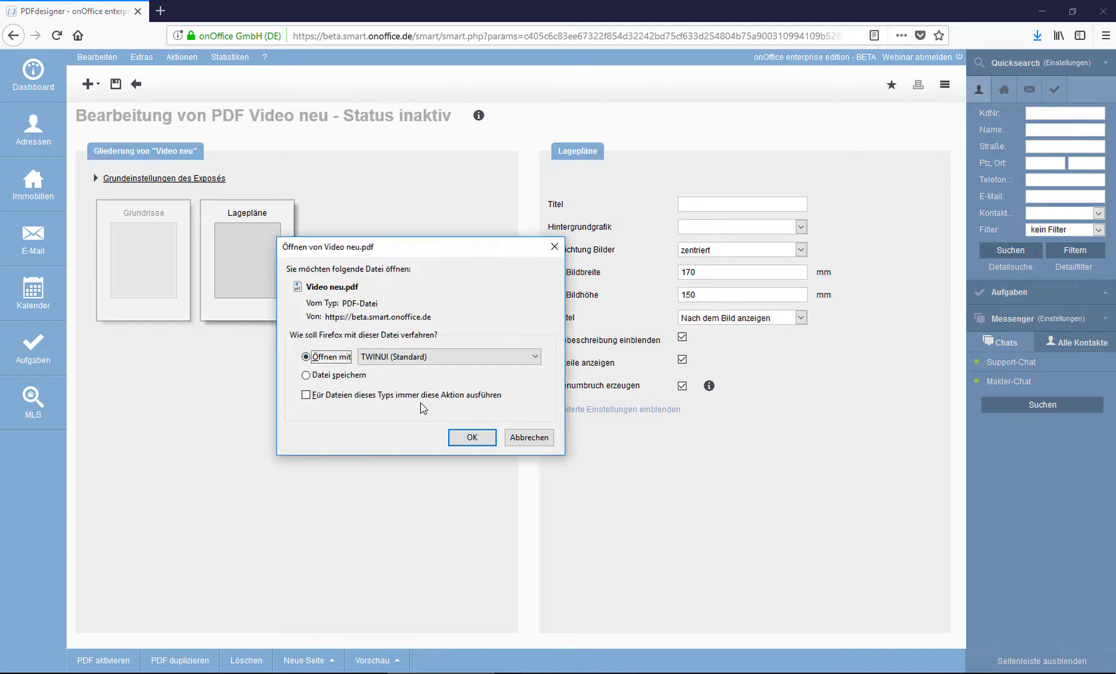
left_click(463, 436)
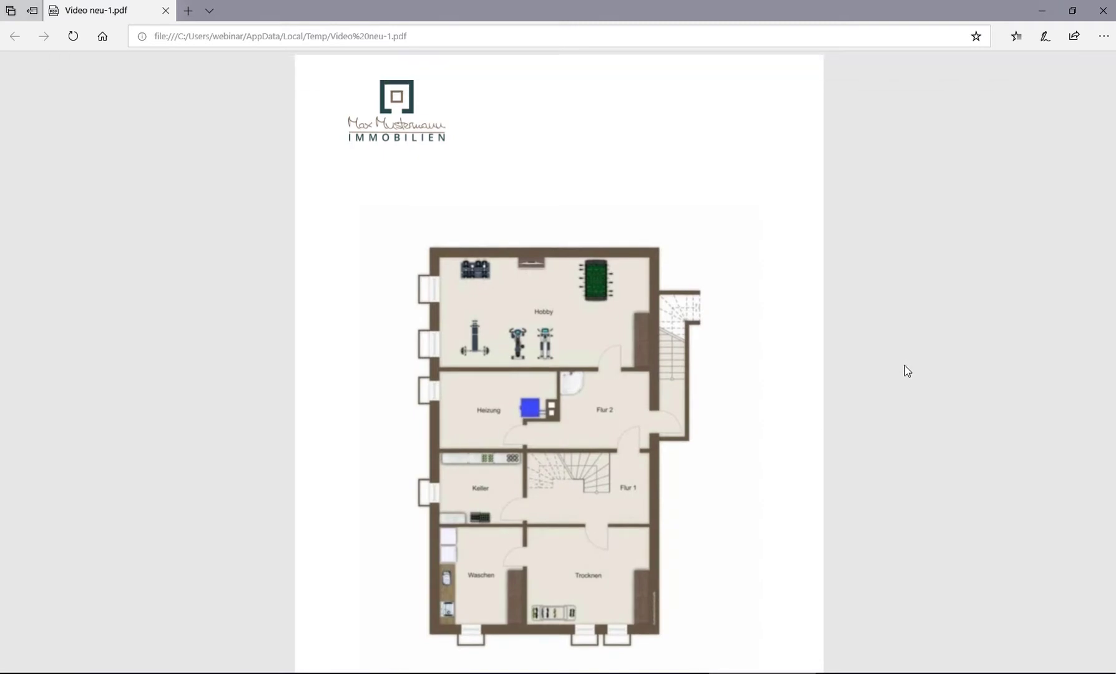
scroll(905, 365, "down", 6)
scroll(905, 365, "down", 12)
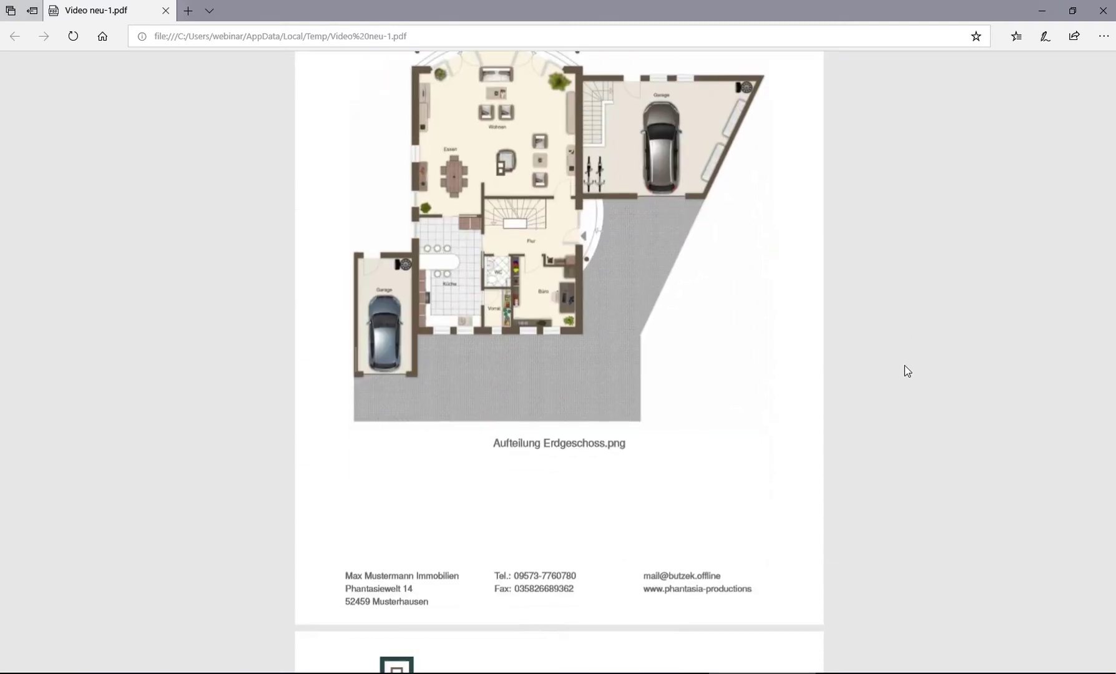
scroll(904, 366, "down", 12)
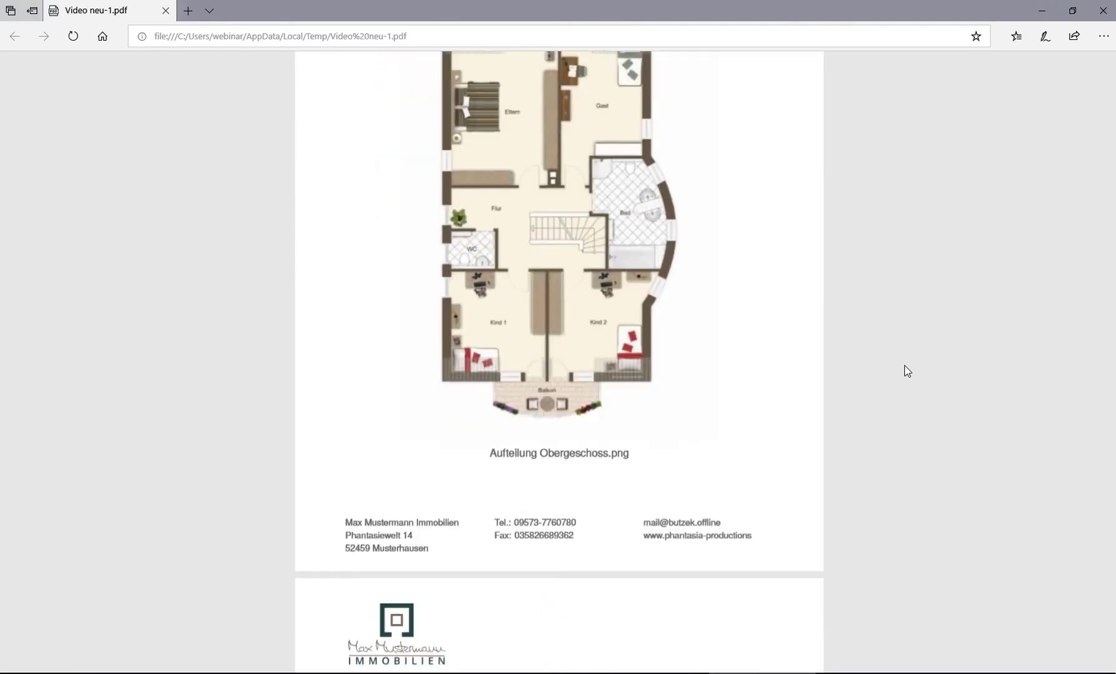
scroll(905, 366, "down", 20)
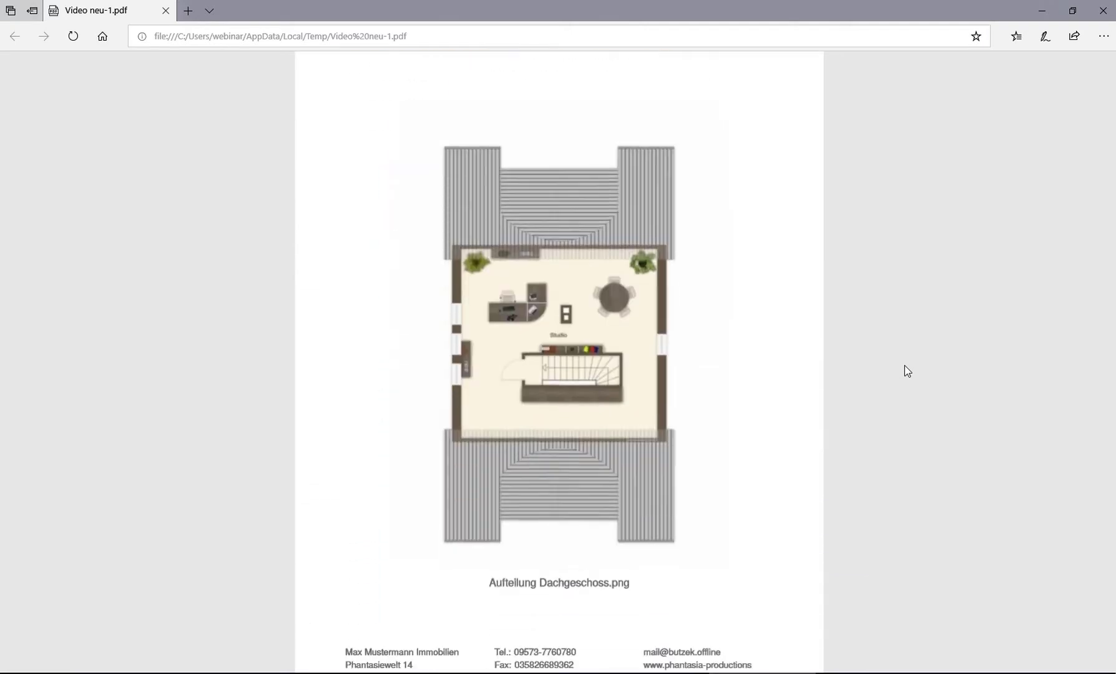
scroll(905, 365, "down", 6)
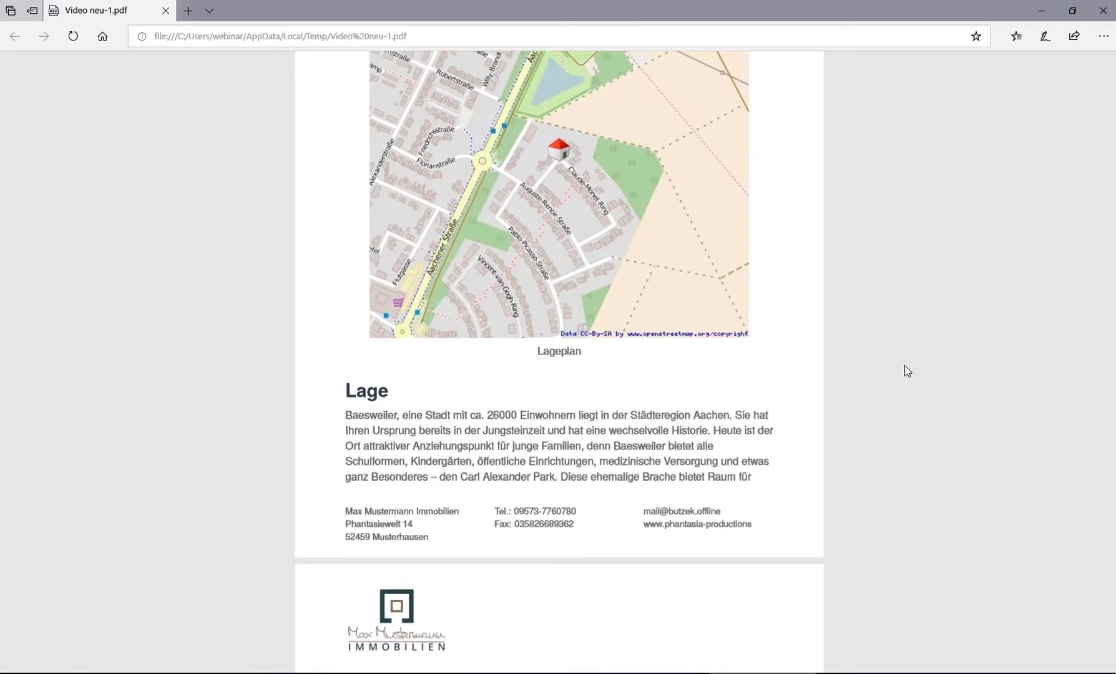
scroll(905, 365, "down", 10)
Step: Add an Energieausweis page to the Exposé and view its available layout patterns without changing the layout
left_click(305, 660)
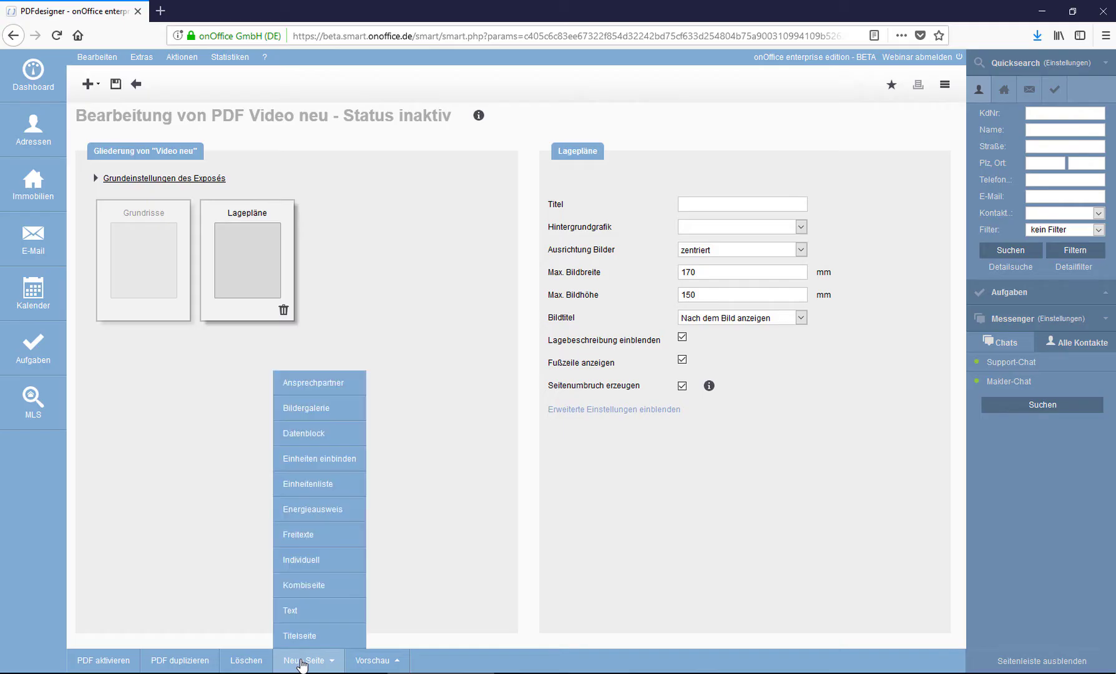
left_click(309, 519)
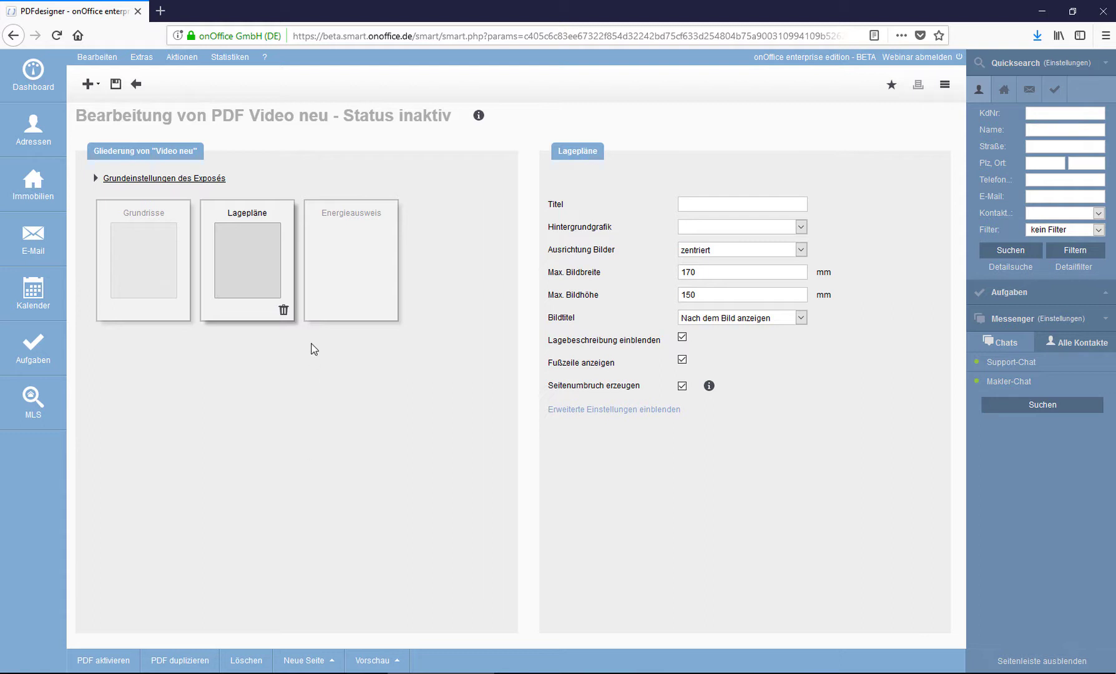
left_click(357, 302)
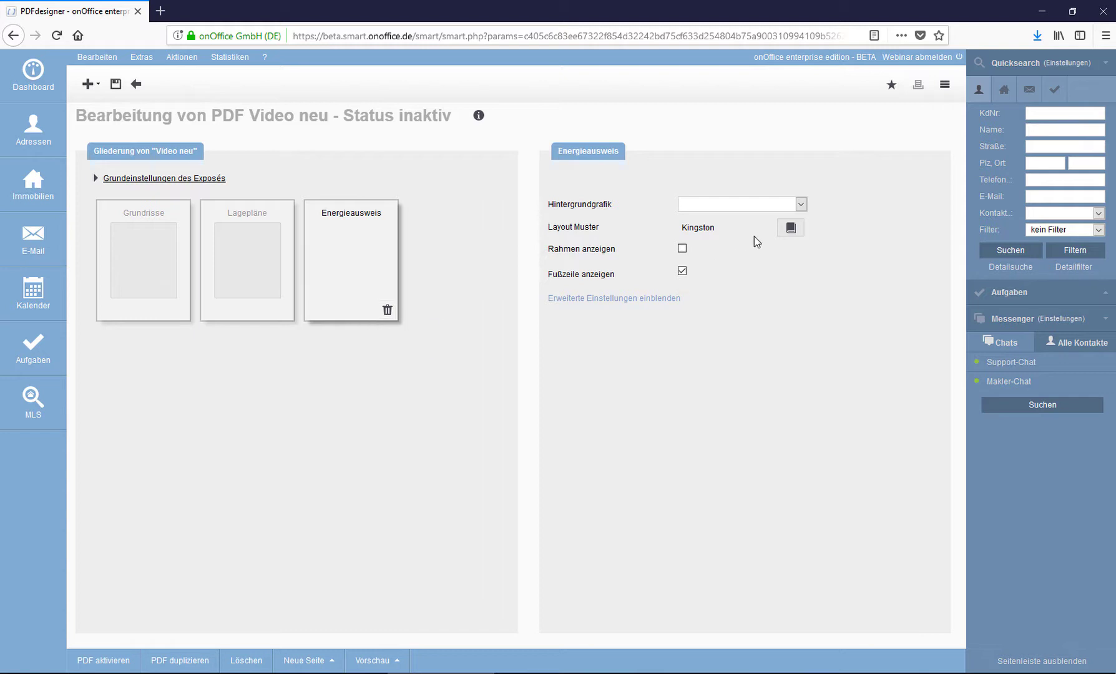
left_click(789, 229)
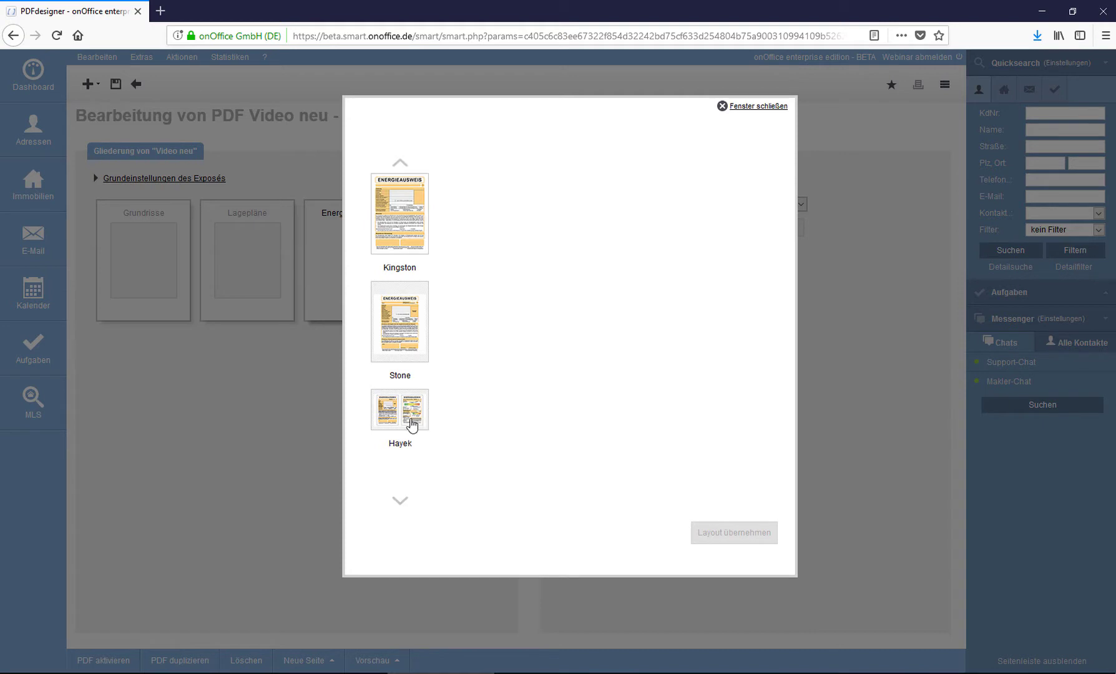
key("Escape")
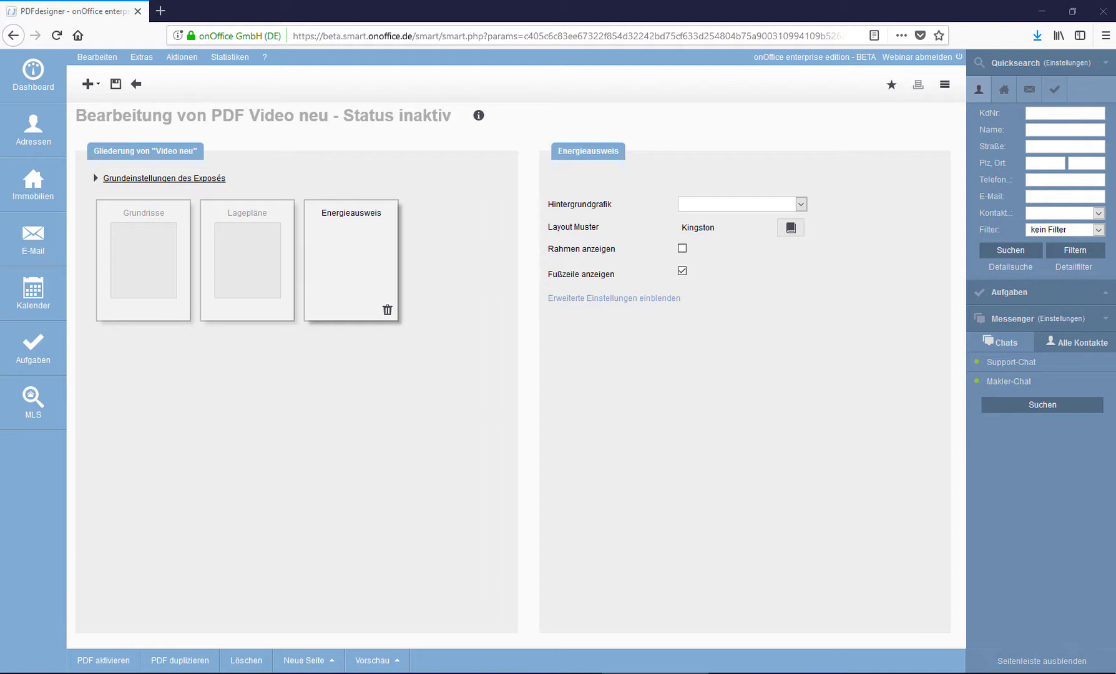
Step: Add an Individuell page to the Exposé and display its settings
left_click(319, 658)
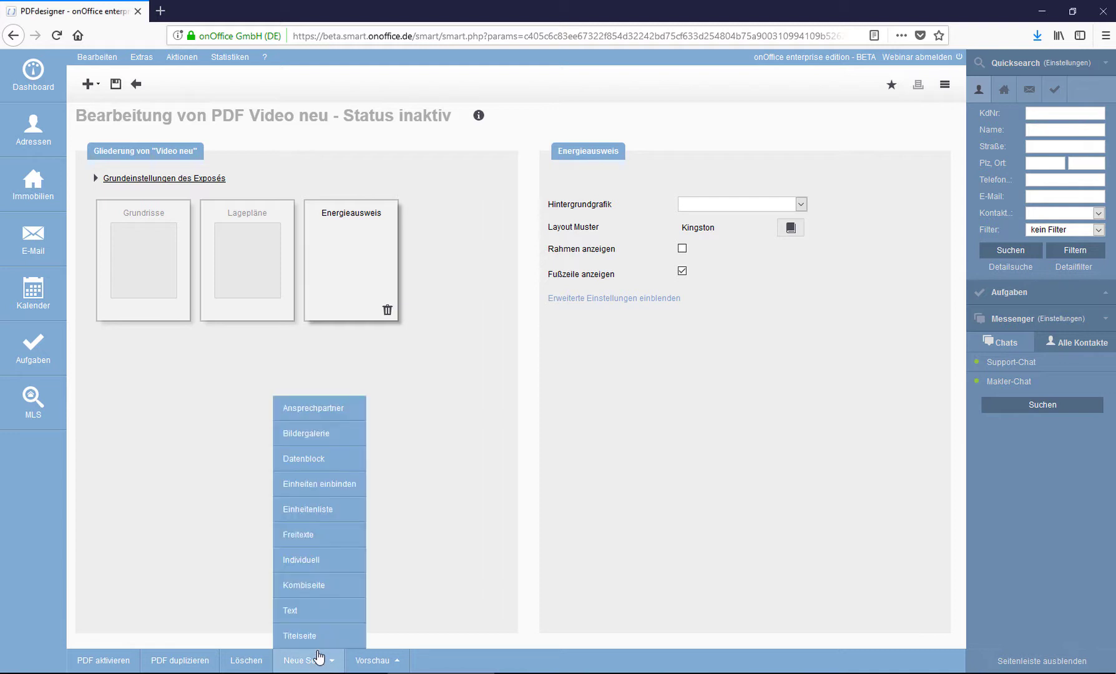
left_click(315, 561)
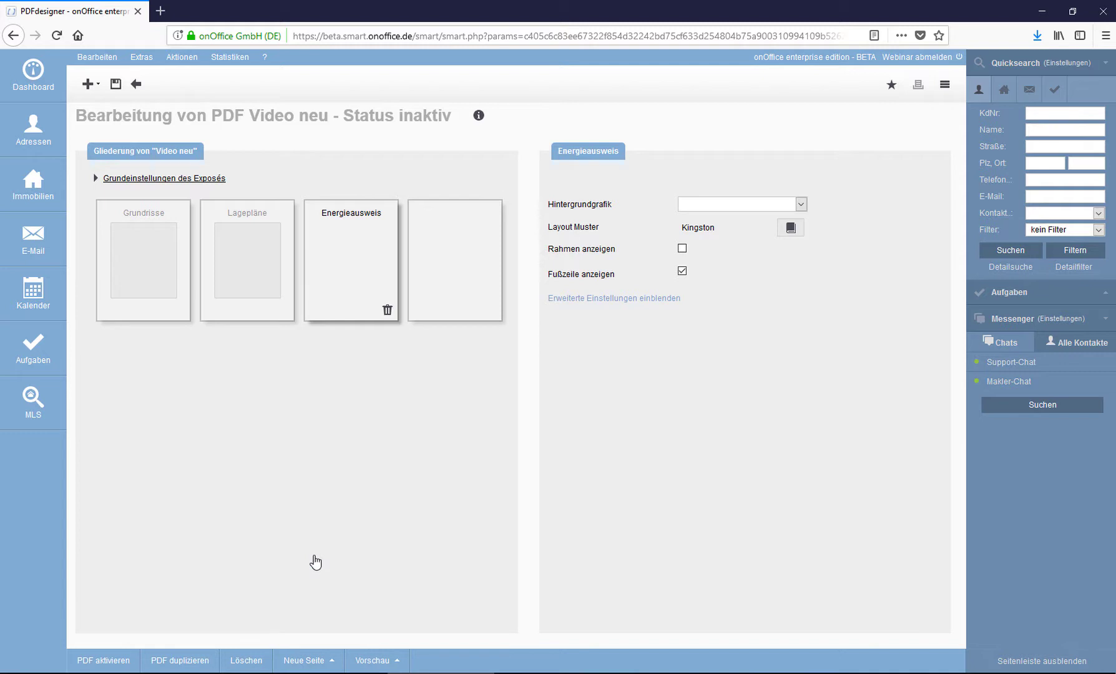
left_click(445, 319)
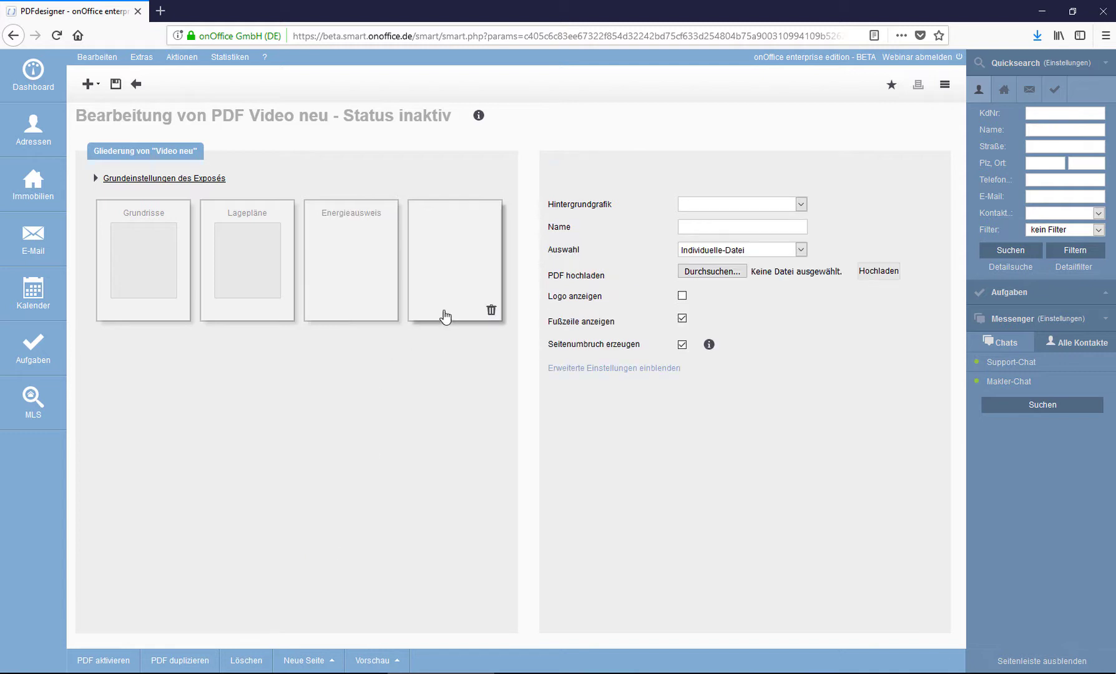
Step: Set the individual page's Auswahl to Online-Datei and apply the Lawrence layout pattern
left_click(761, 251)
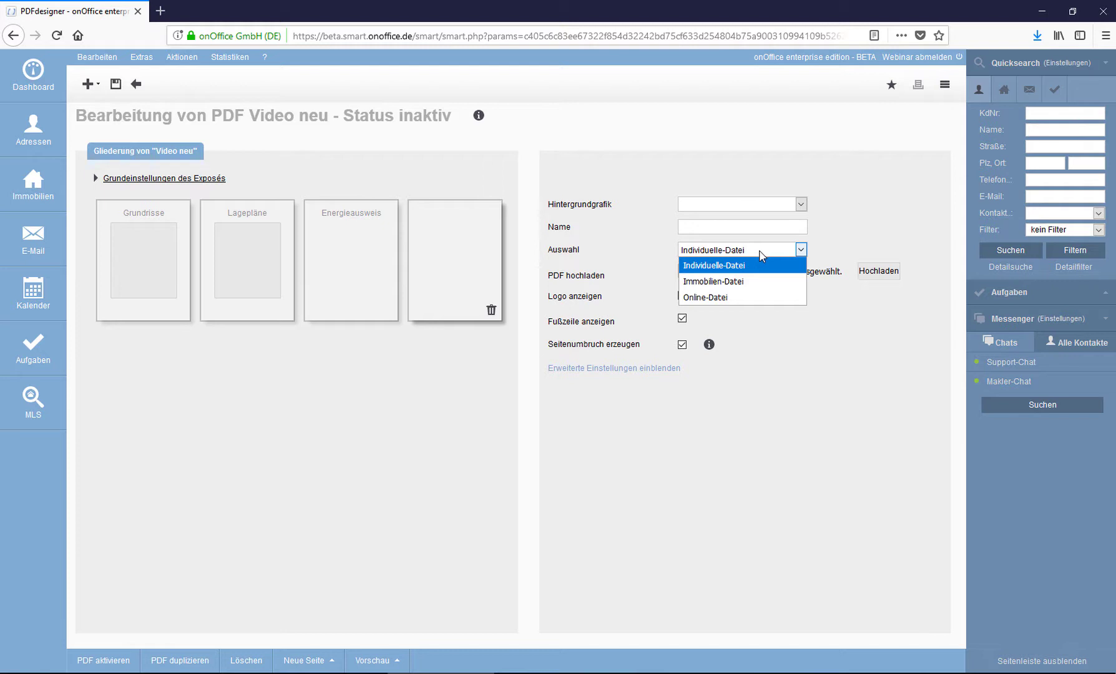
left_click(751, 298)
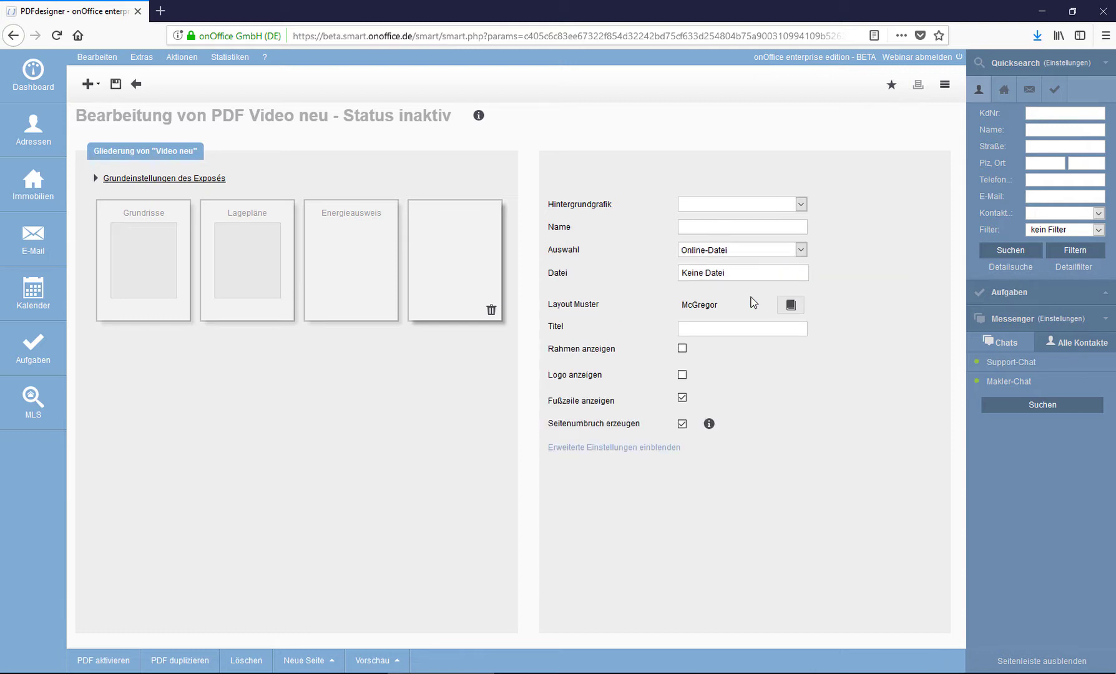
left_click(790, 309)
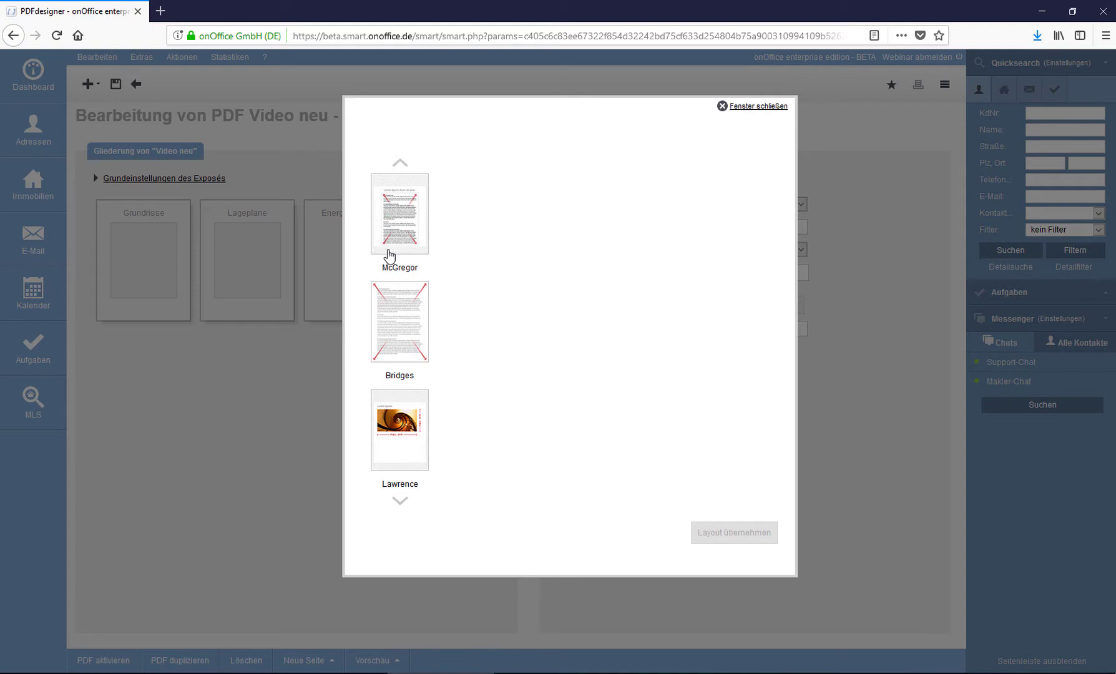
left_click(401, 455)
left_click(734, 533)
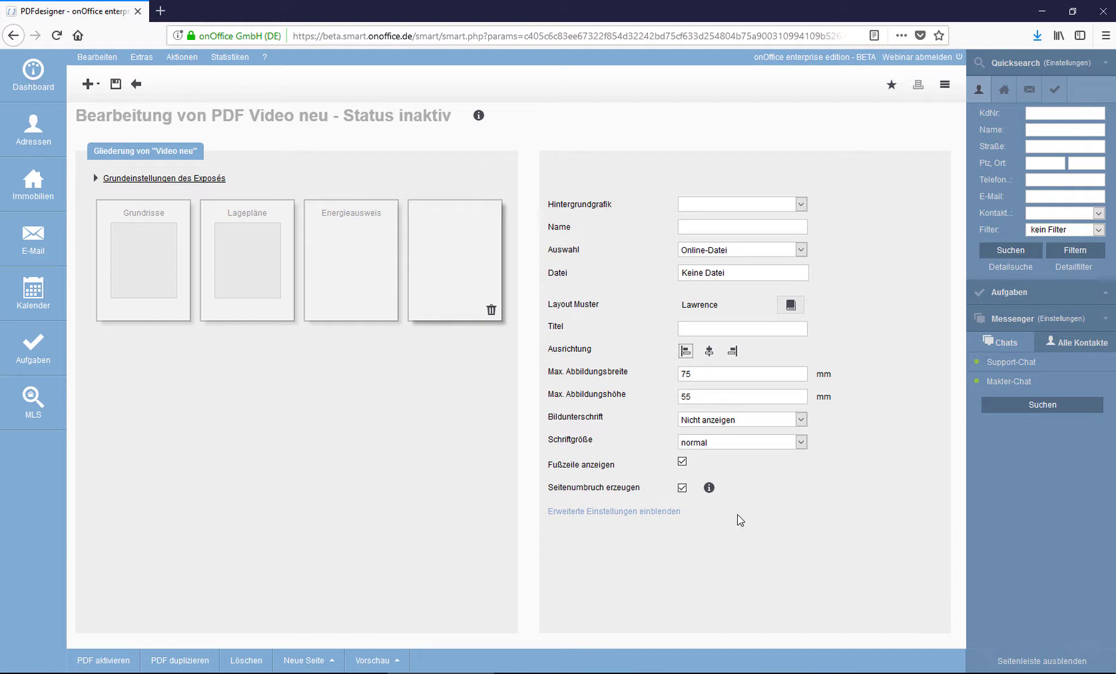
Step: Set the individual page's Auswahl to Immobilien-Datei and its Datei-Art to Energiepass-Skala
left_click(745, 254)
left_click(743, 281)
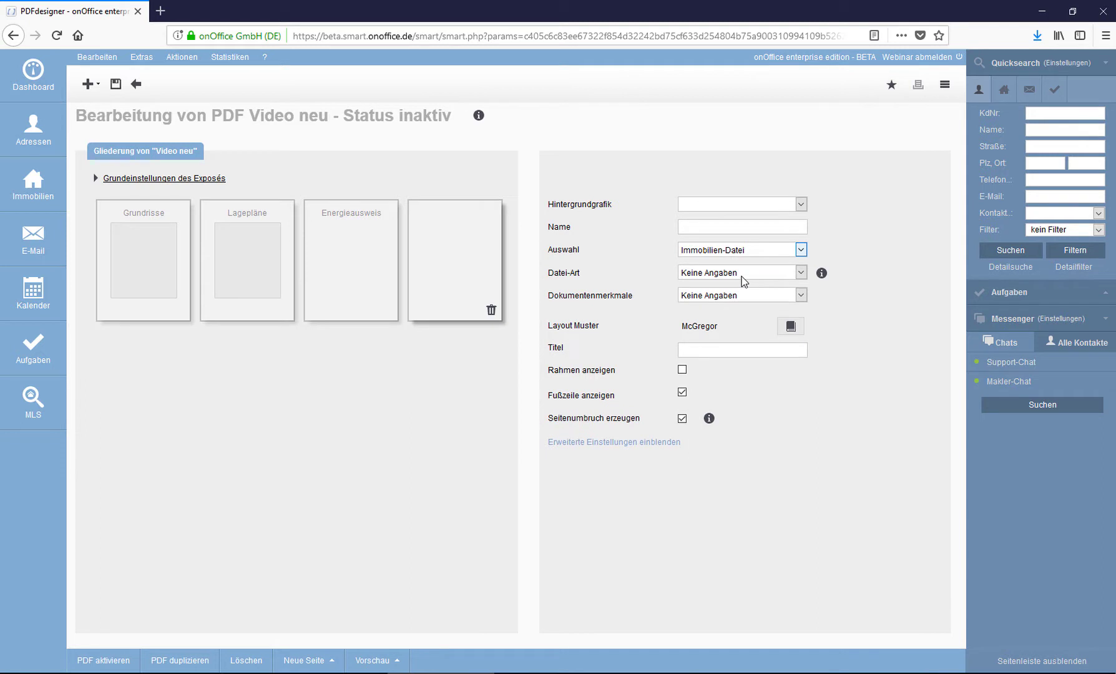
left_click(747, 277)
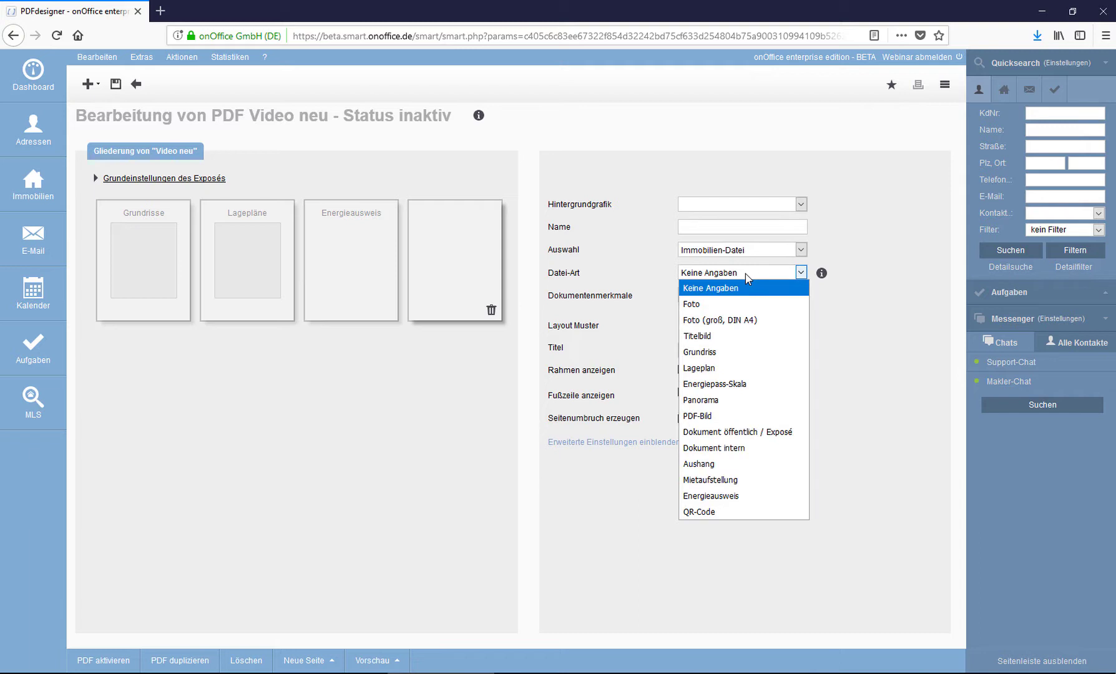
left_click(757, 394)
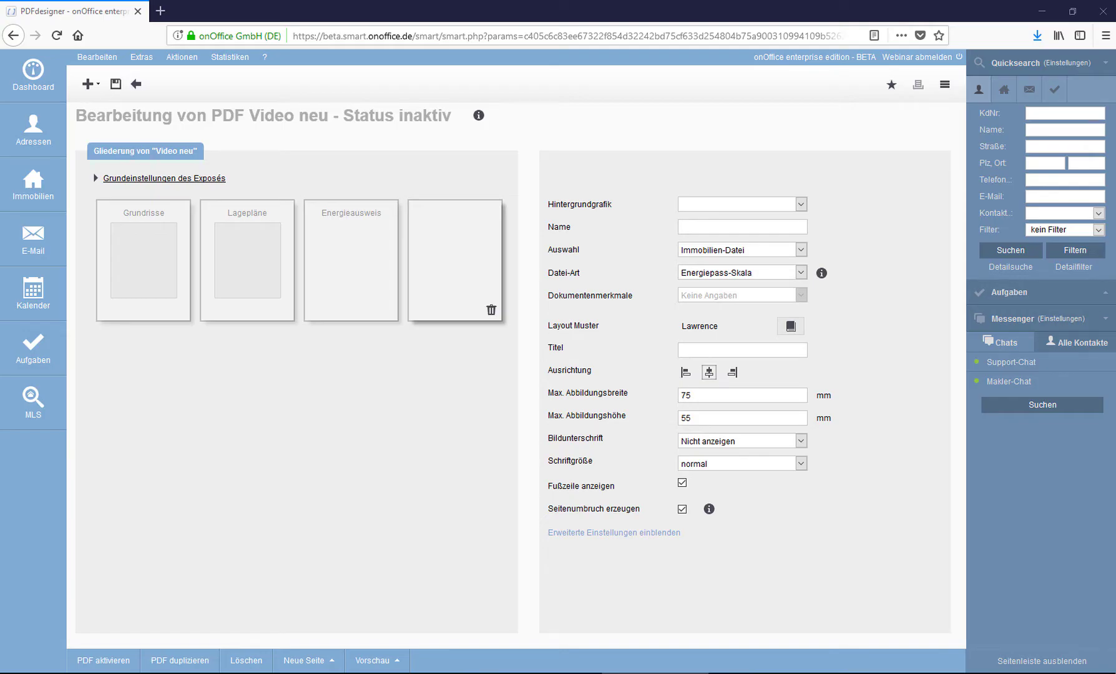
Step: Preview the Exposé with the last used property and examine its pages through to the energy scale page
left_click(371, 661)
left_click(384, 639)
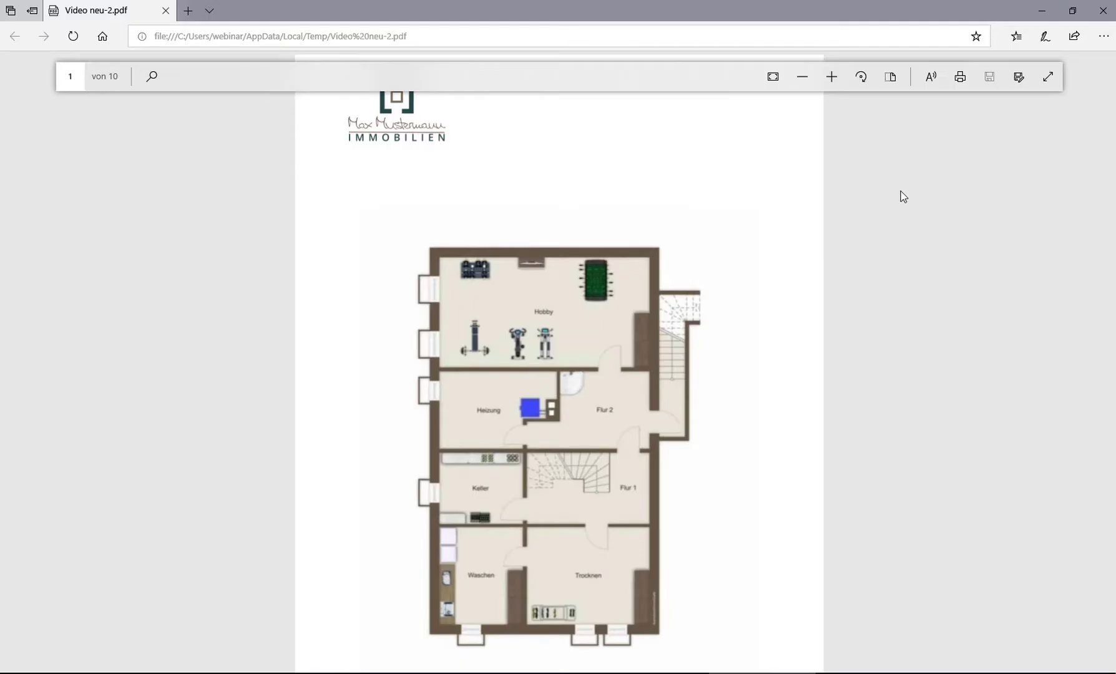
scroll(926, 312, "down", 1)
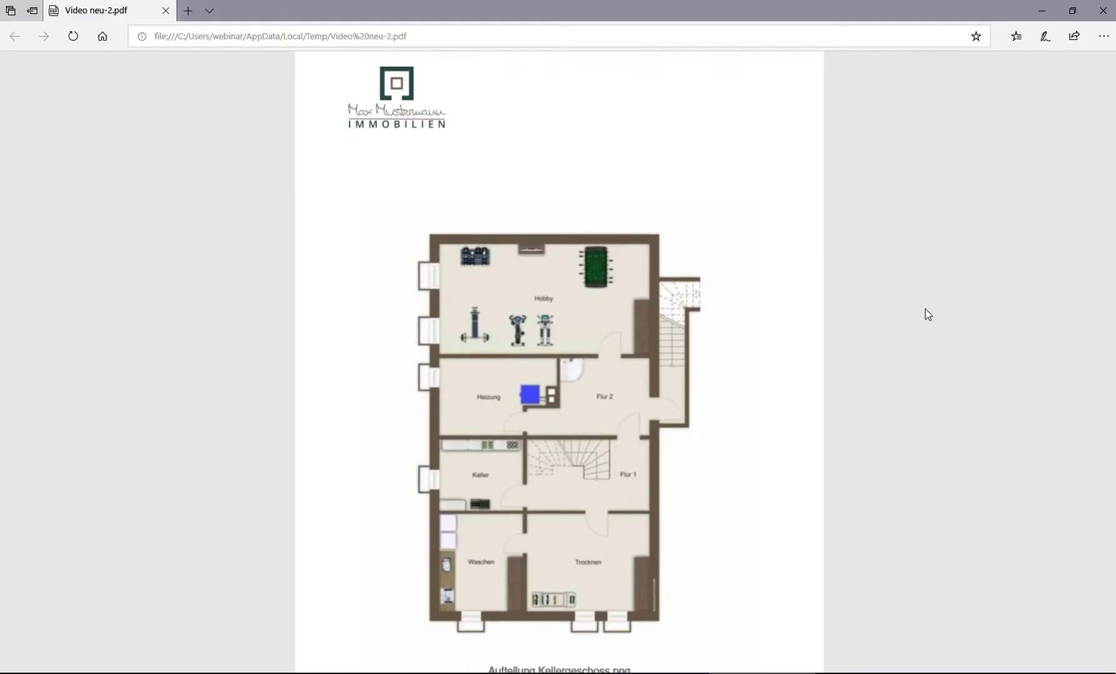
scroll(925, 309, "down", 20)
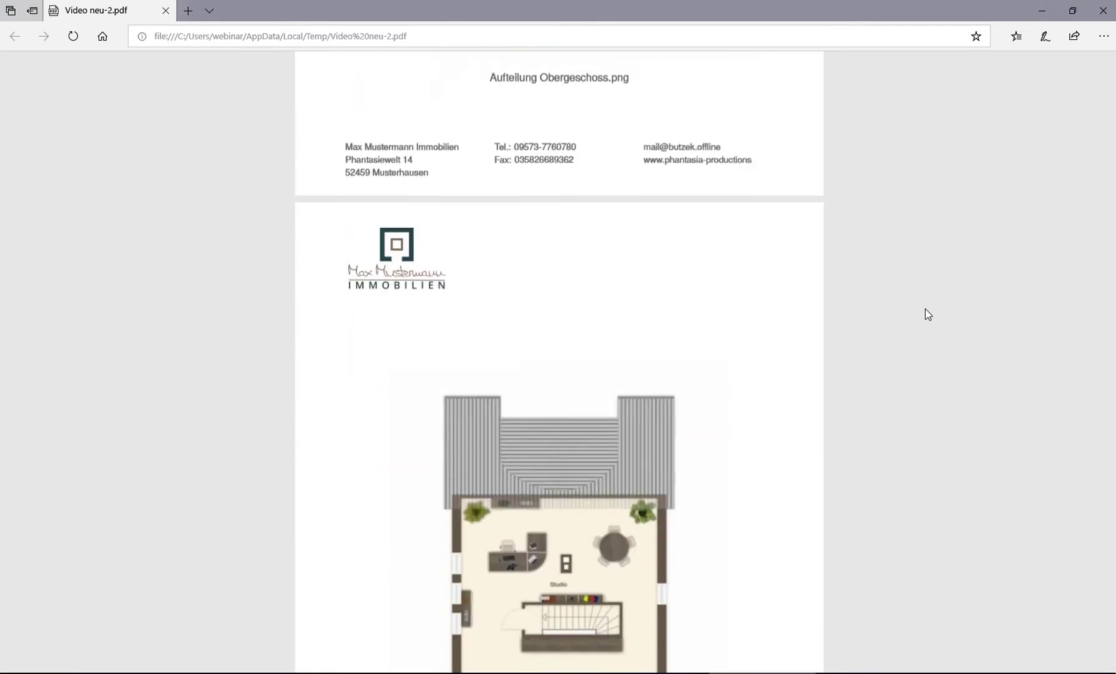
scroll(925, 309, "down", 15)
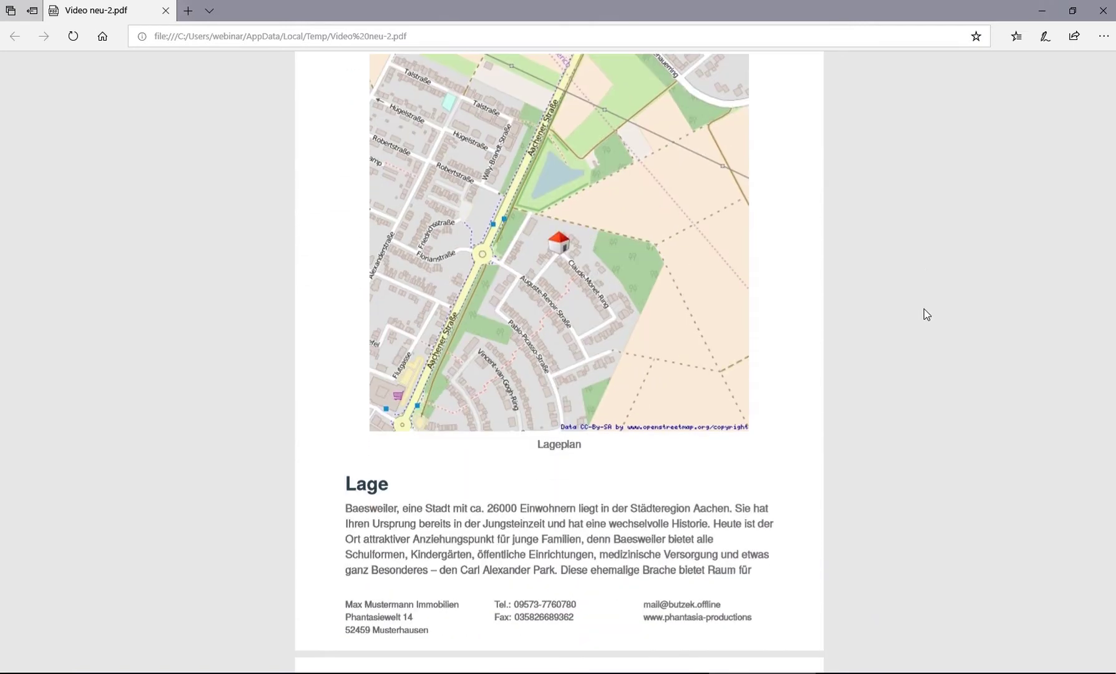
scroll(927, 314, "down", 15)
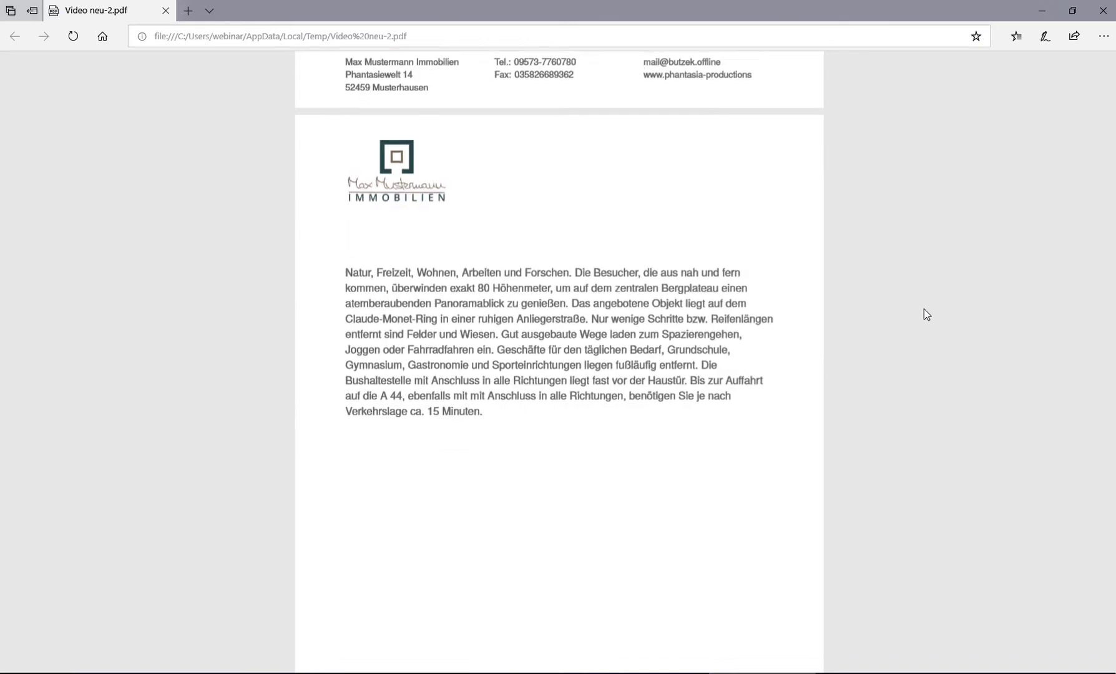
scroll(926, 314, "down", 10)
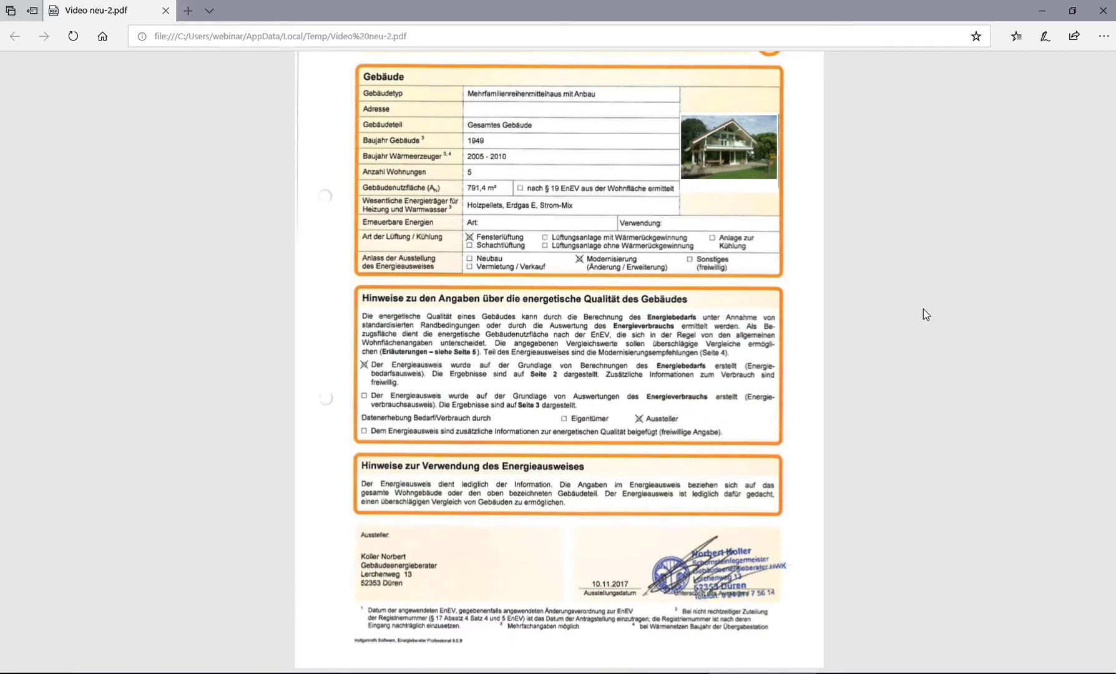
scroll(925, 312, "down", 15)
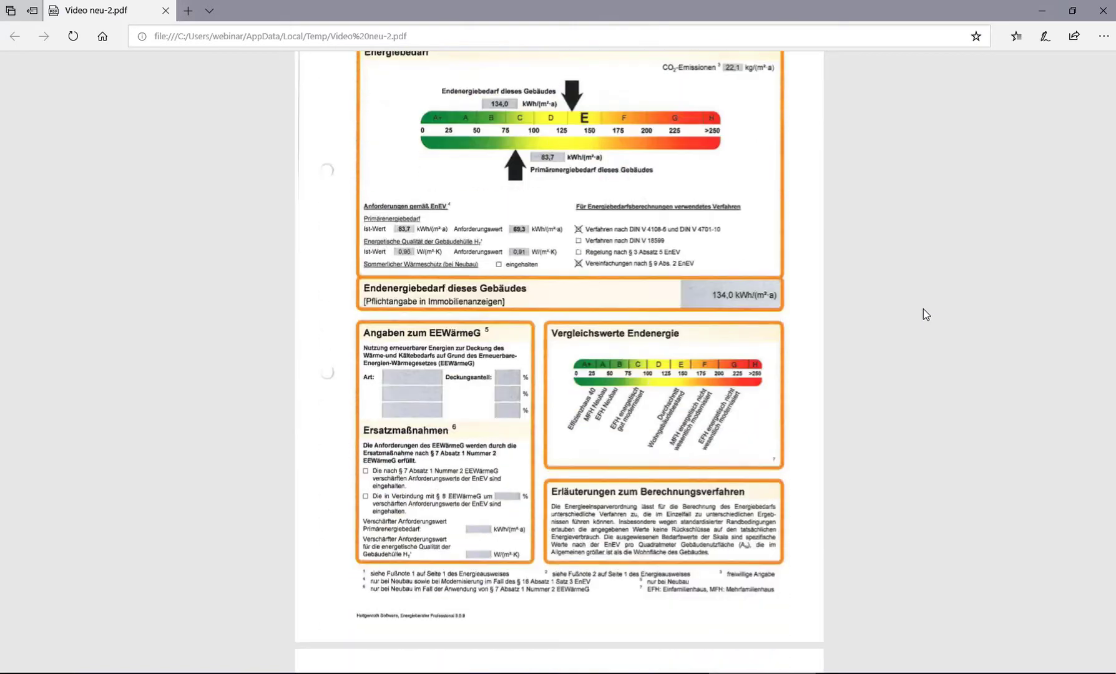
scroll(925, 314, "down", 20)
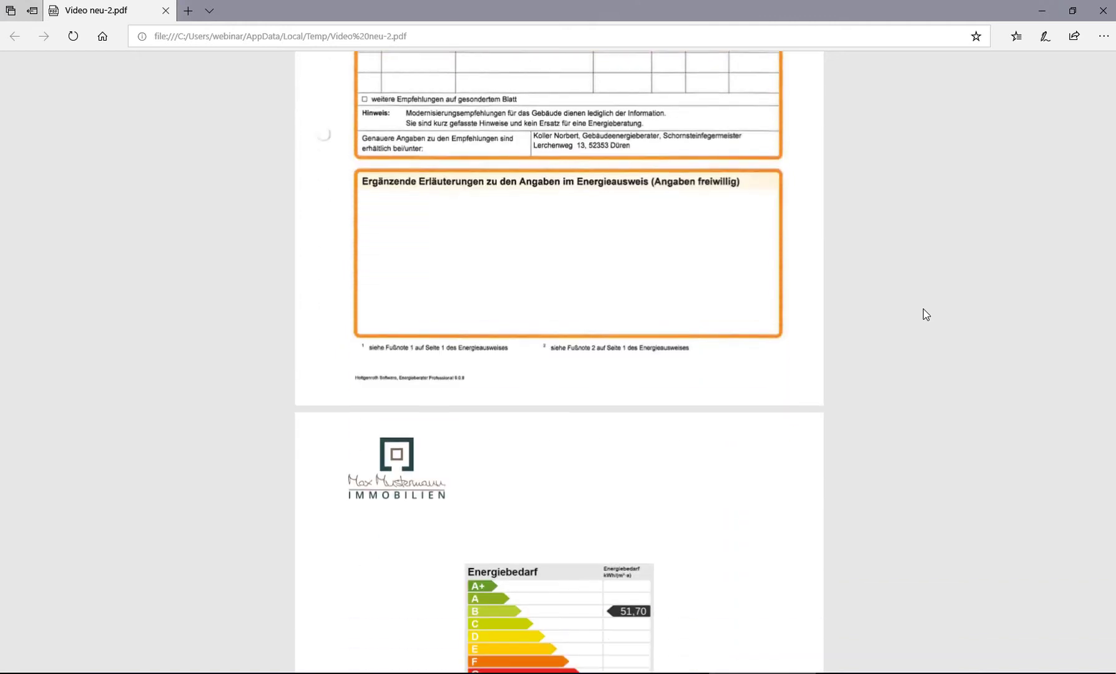
scroll(926, 314, "down", 2)
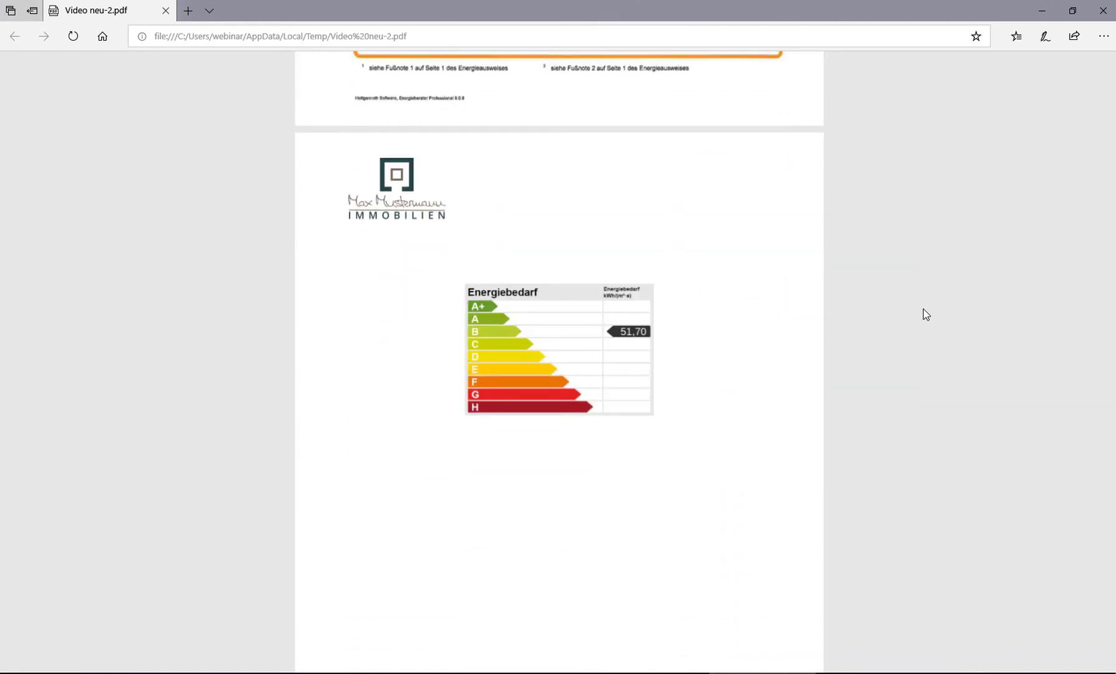
scroll(926, 314, "down", 4)
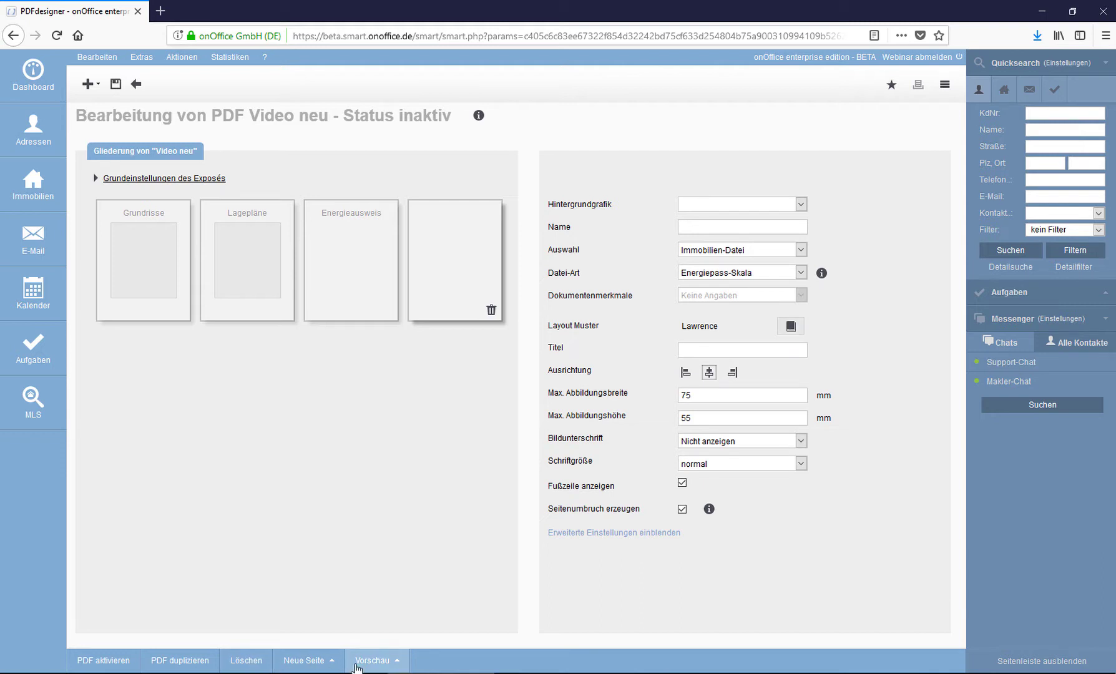
Step: Add an Ansprechpartner page to the Exposé and display its settings
left_click(322, 663)
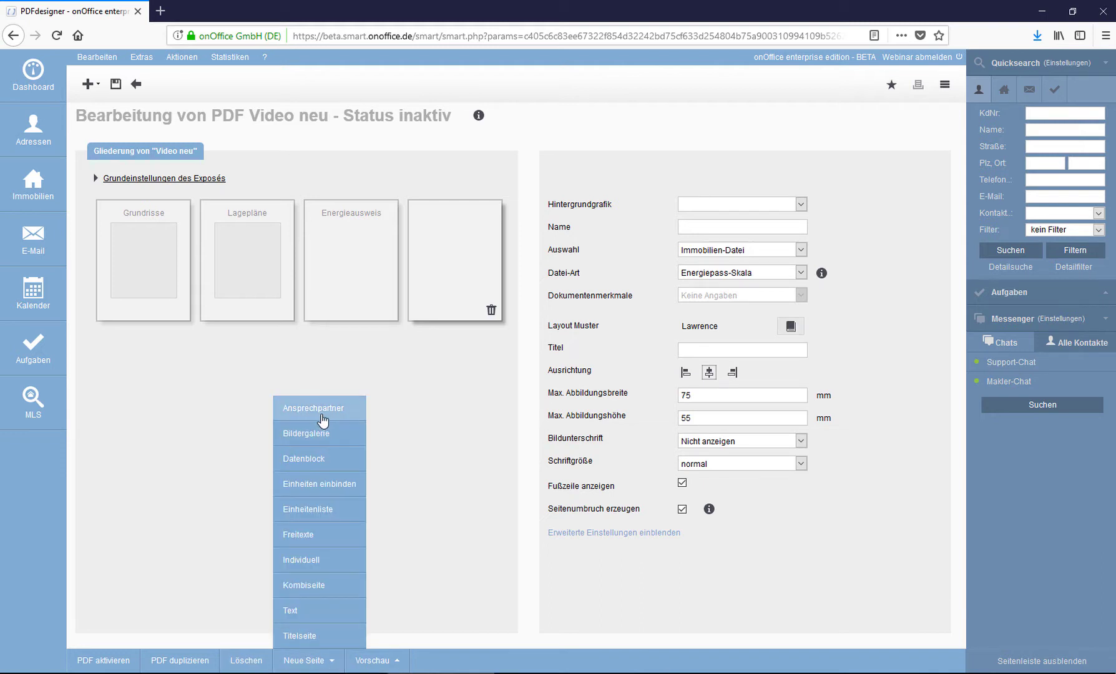
left_click(323, 418)
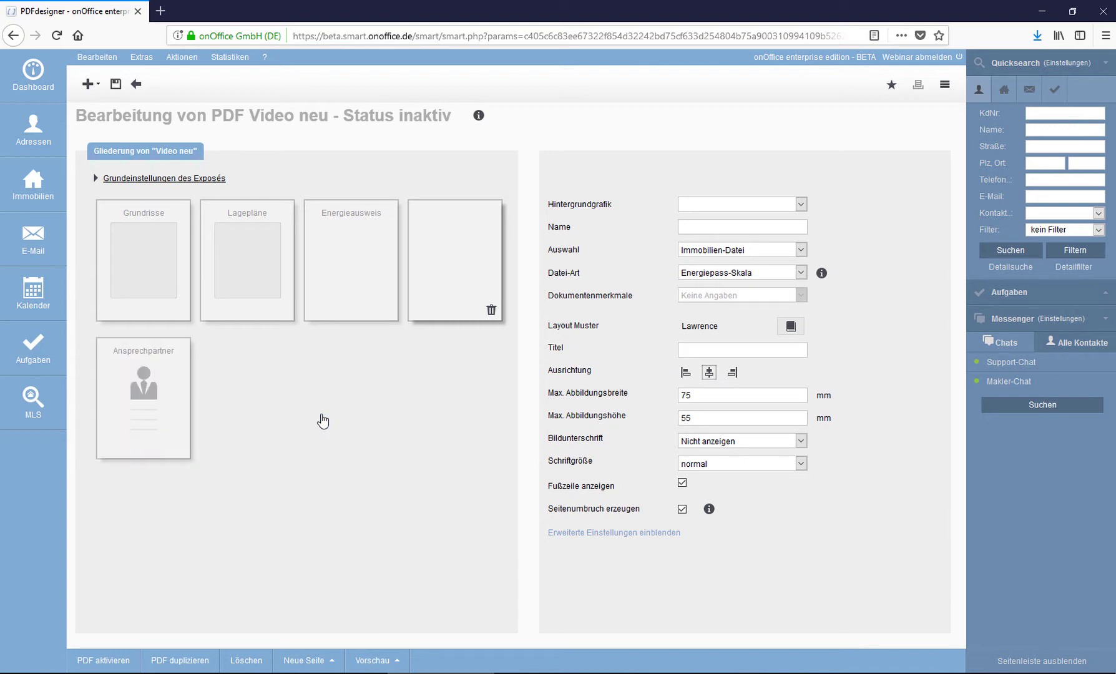
left_click(113, 424)
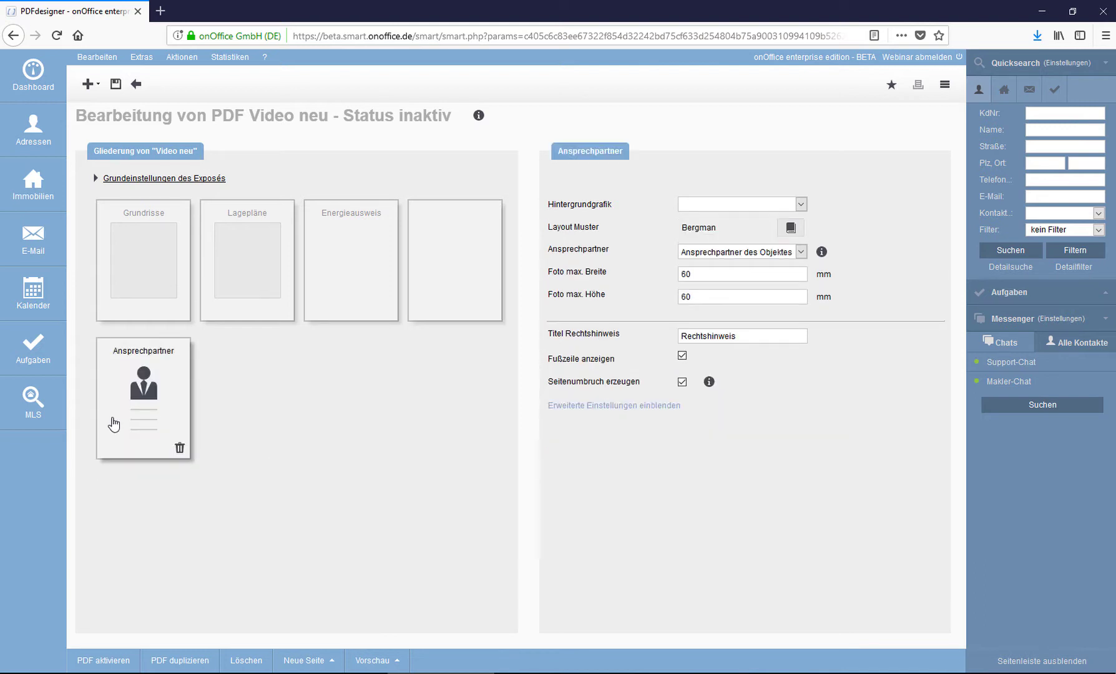
Step: View the contact page's layout patterns and Ansprechpartner choices, keeping Bergman and Ansprechpartner des Objektes
left_click(791, 230)
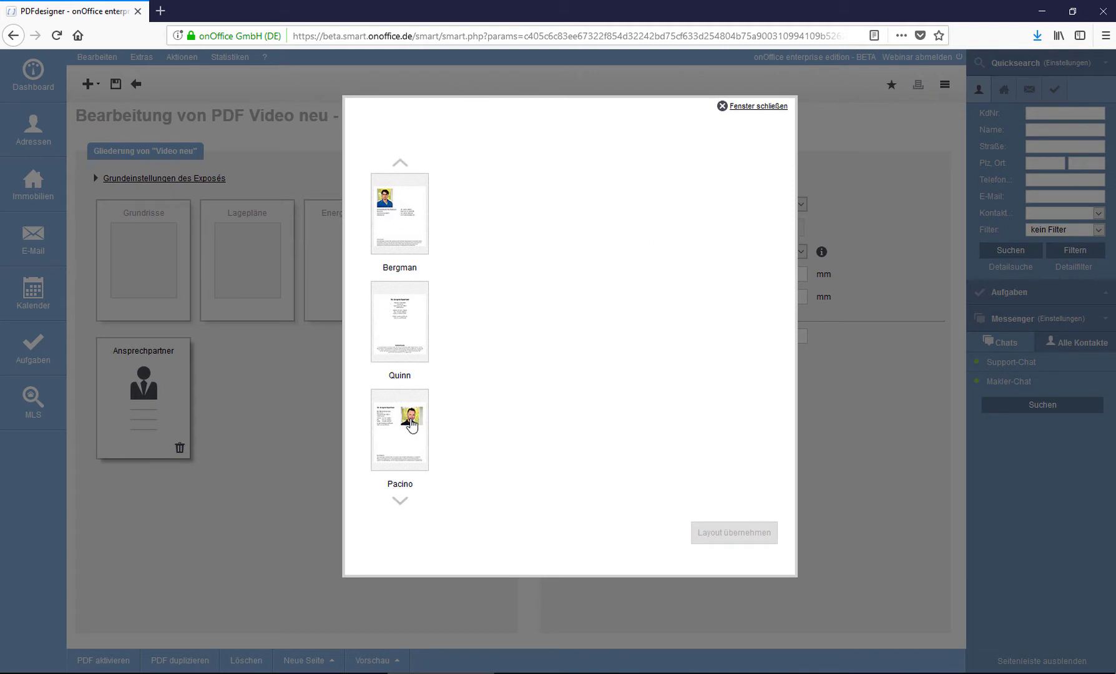
left_click(403, 218)
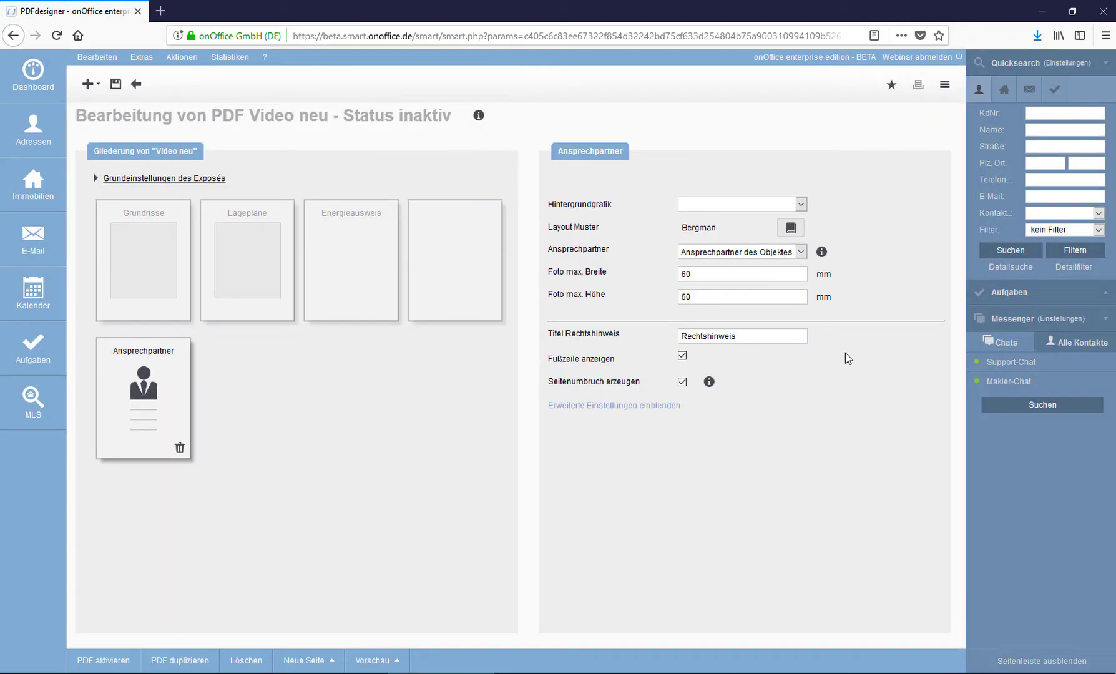
left_click(802, 252)
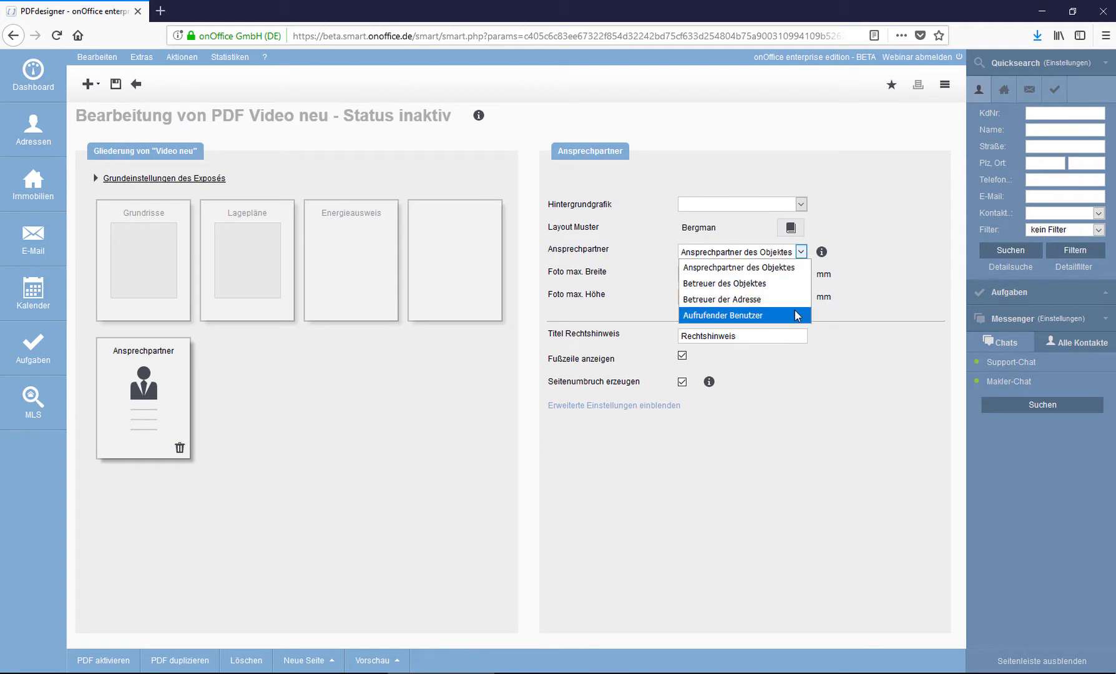
left_click(872, 430)
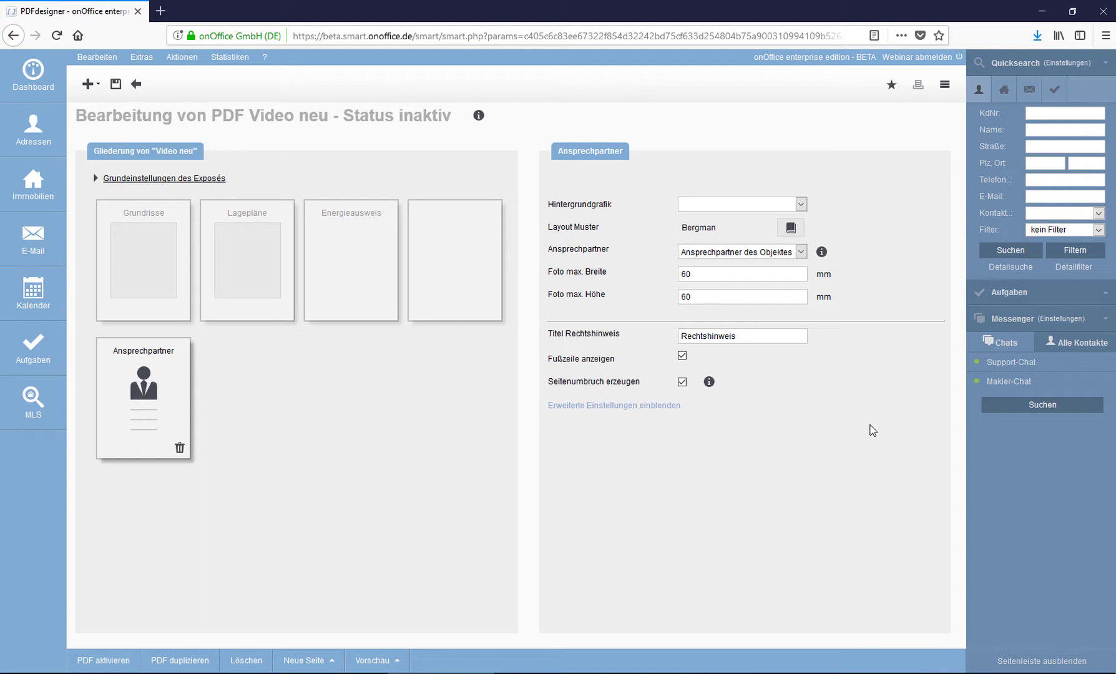
Step: Add a Kombiseite page to the Exposé and display its settings
left_click(308, 667)
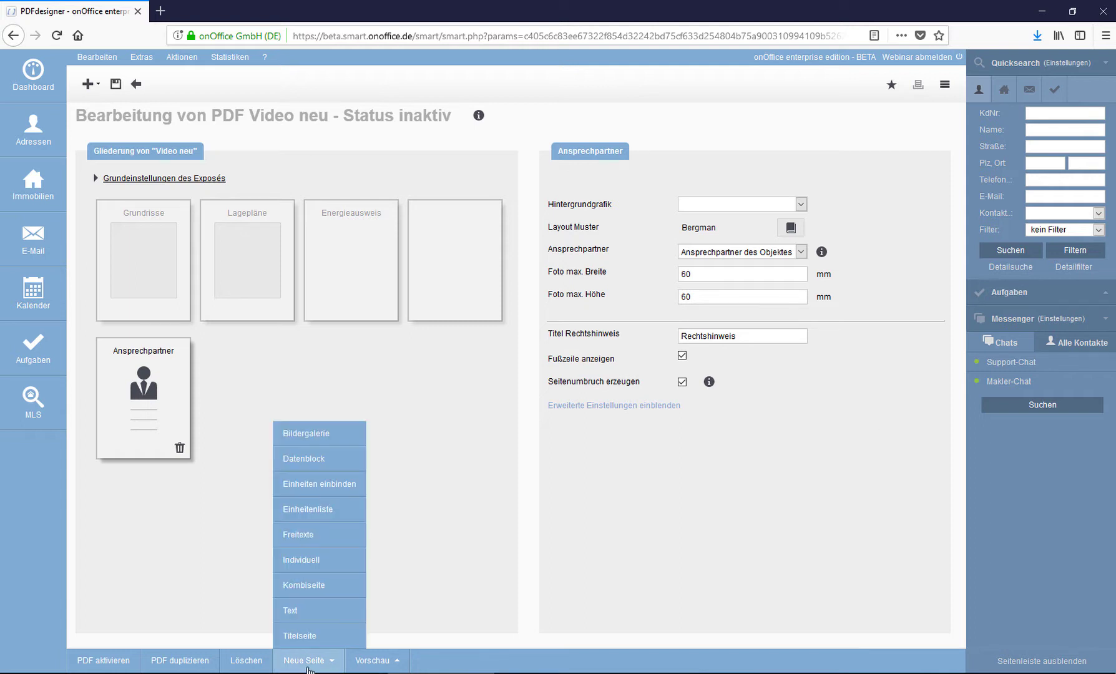
left_click(305, 587)
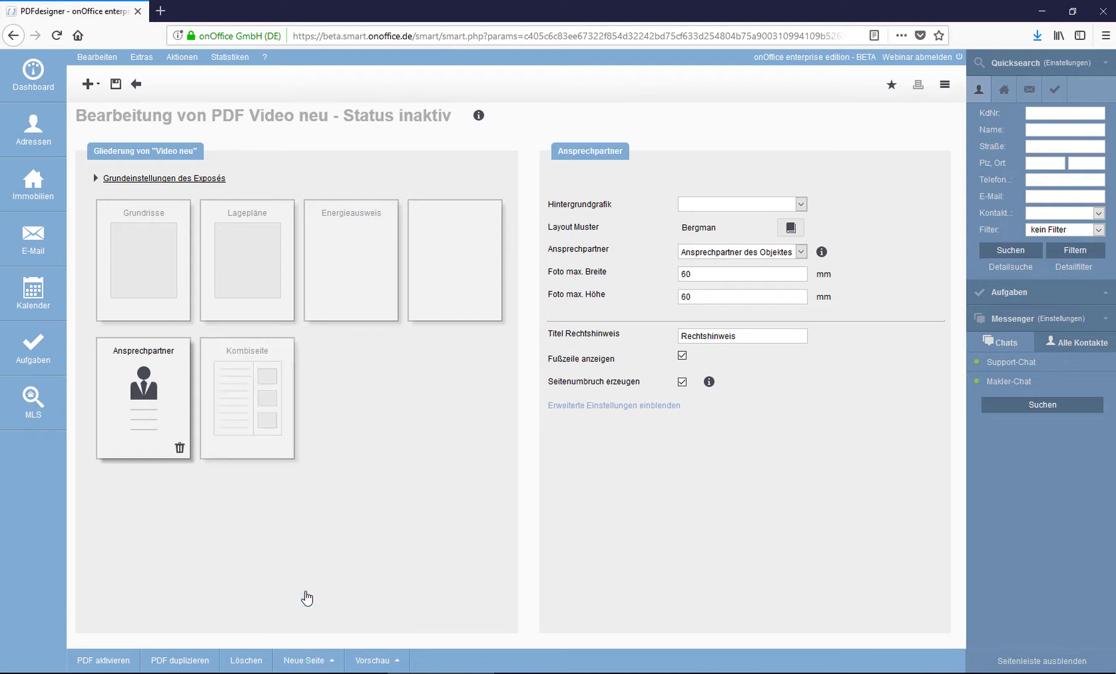
left_click(267, 435)
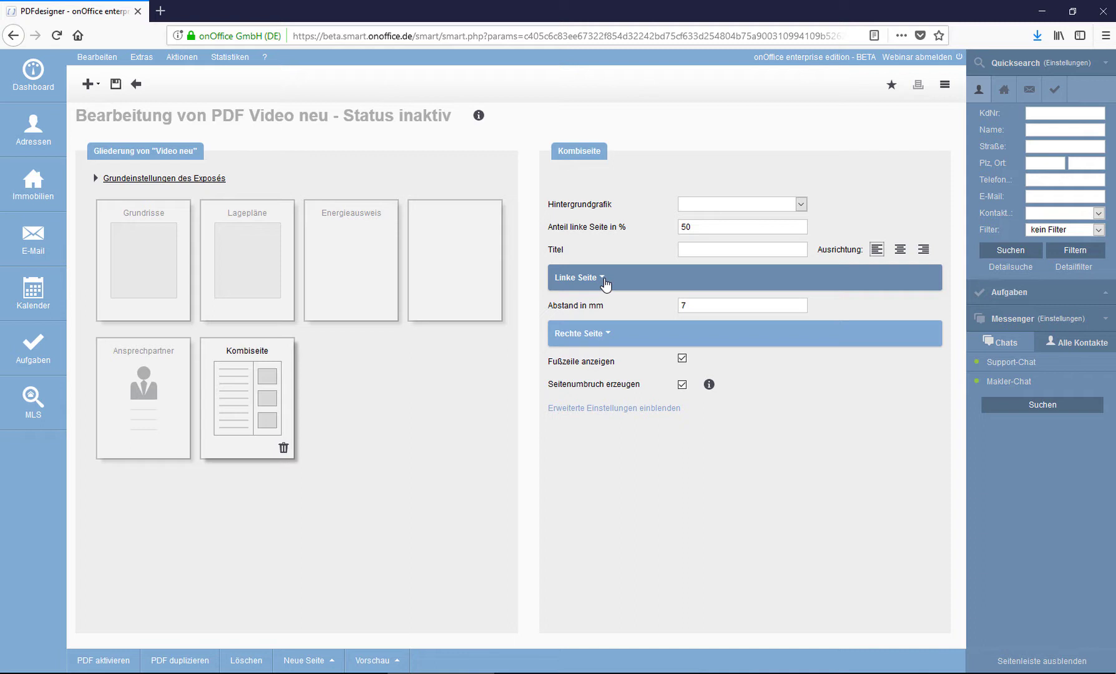
Step: Set the Kombiseite's Rechte Seite to page type Individuell with Auswahl Immobilien-Datei and Datei-Art Energiepass-Skala
left_click(609, 337)
left_click(819, 363)
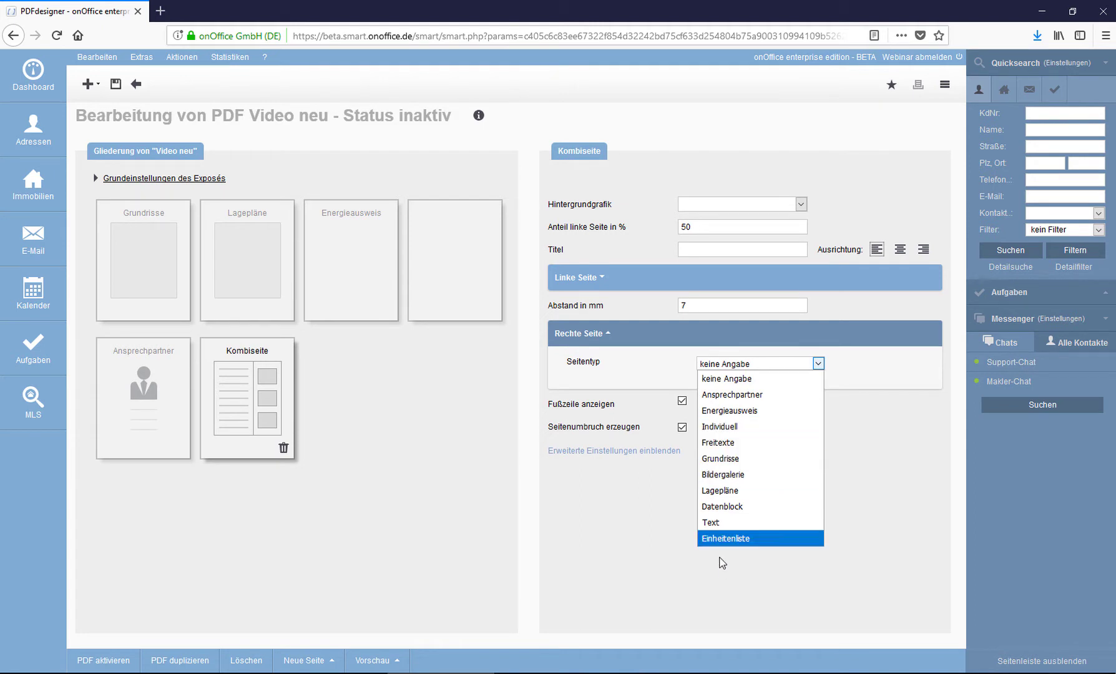
left_click(717, 427)
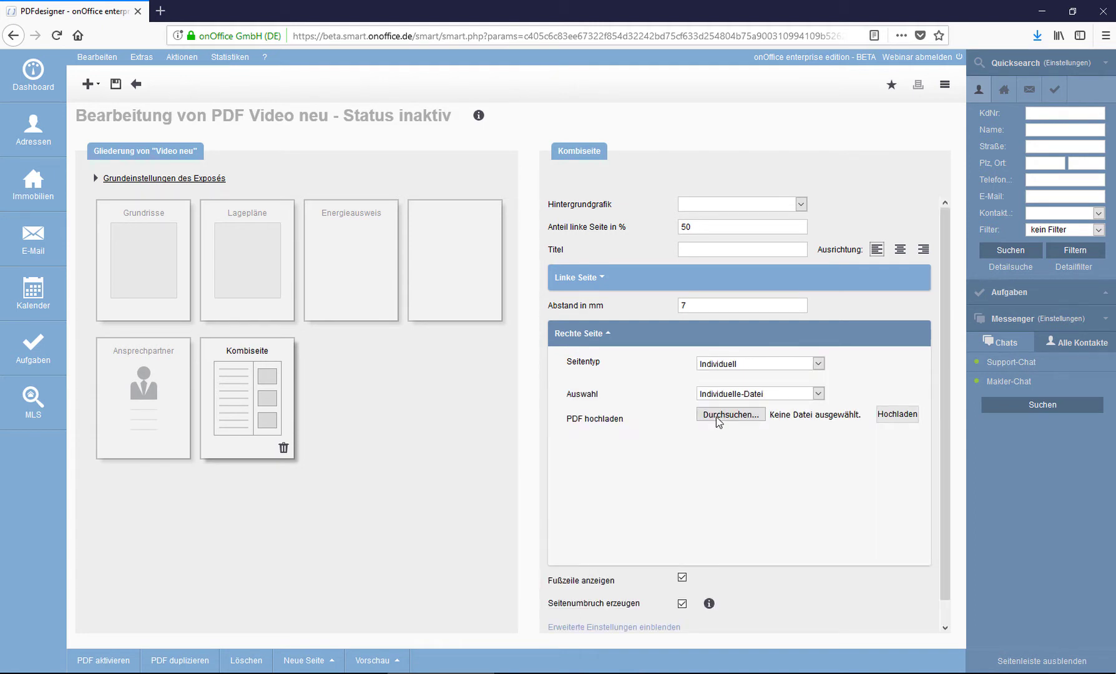
left_click(753, 396)
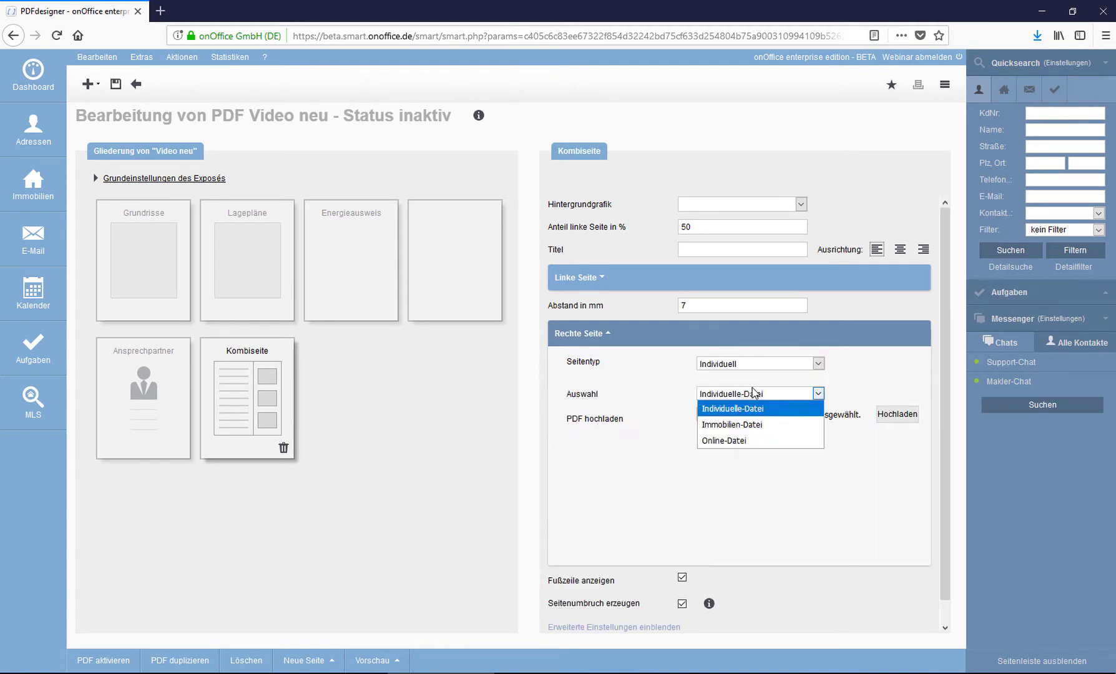
left_click(744, 425)
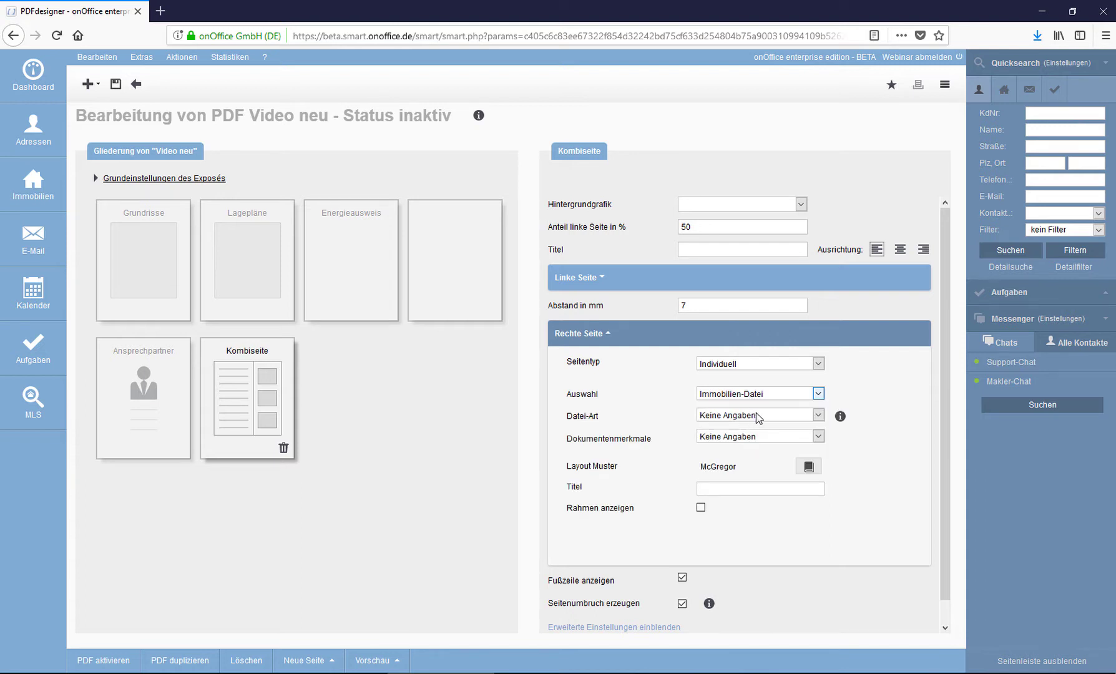
left_click(756, 416)
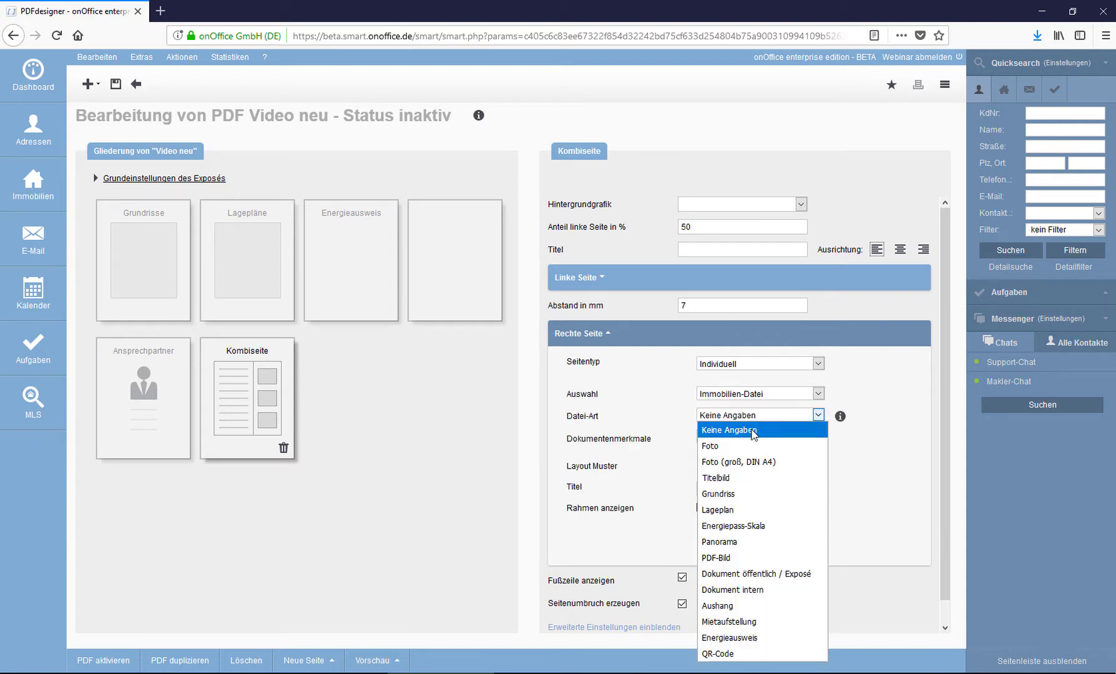
left_click(736, 525)
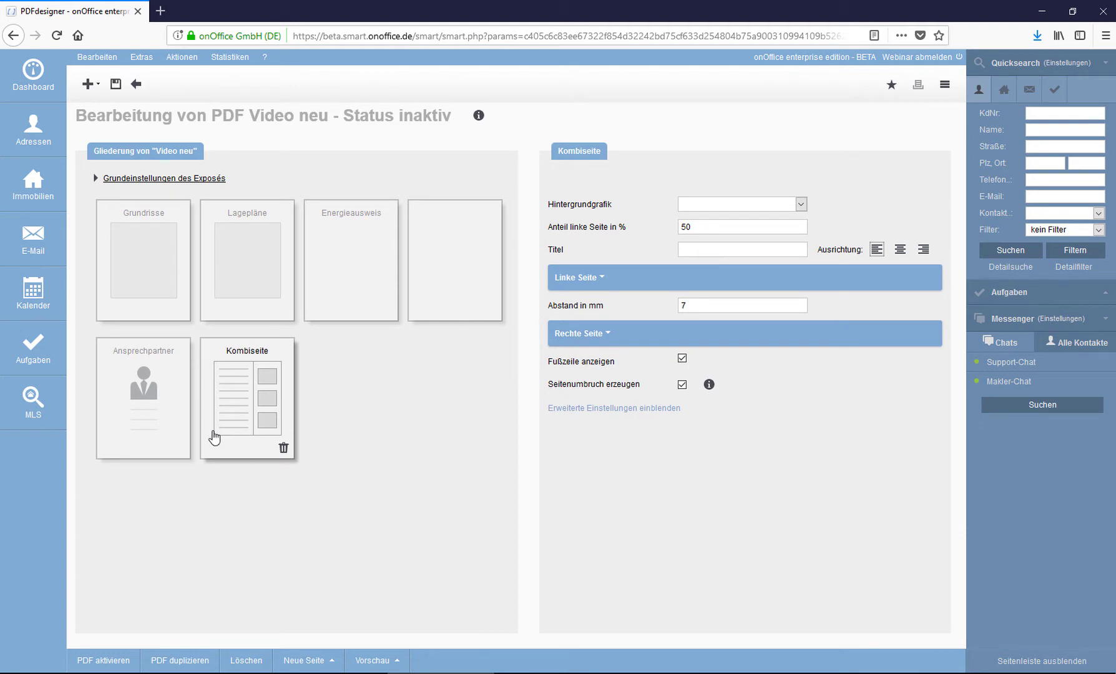
Step: Delete the standalone unnamed individual page with the Energiepass-Skala from the Exposé
left_click(457, 304)
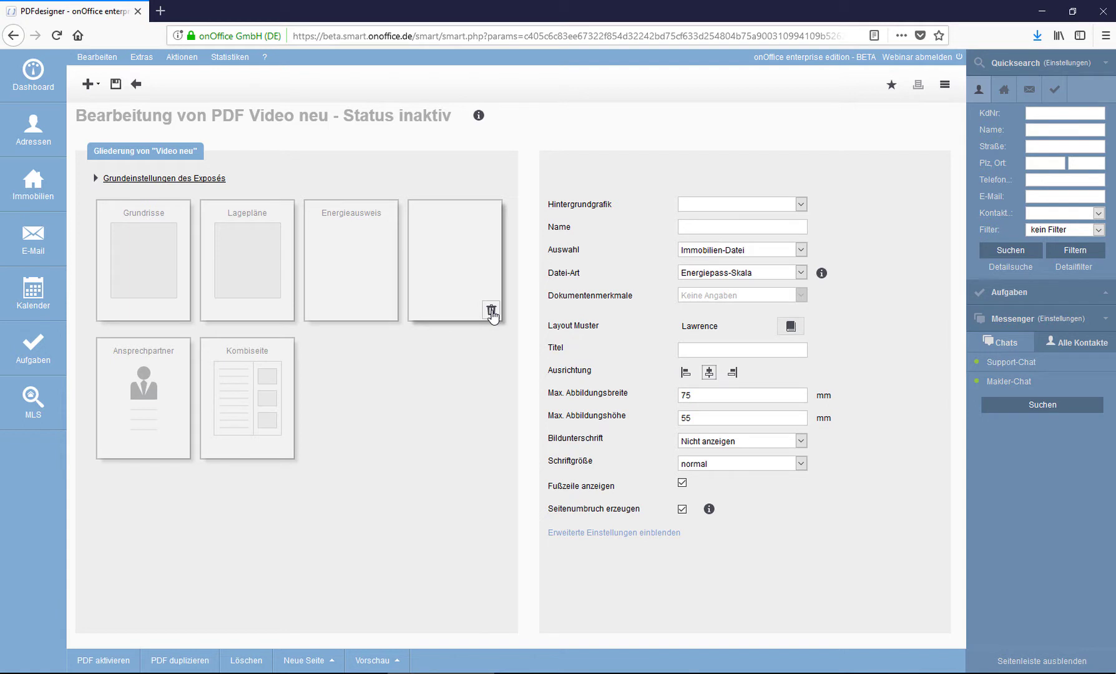
left_click(491, 311)
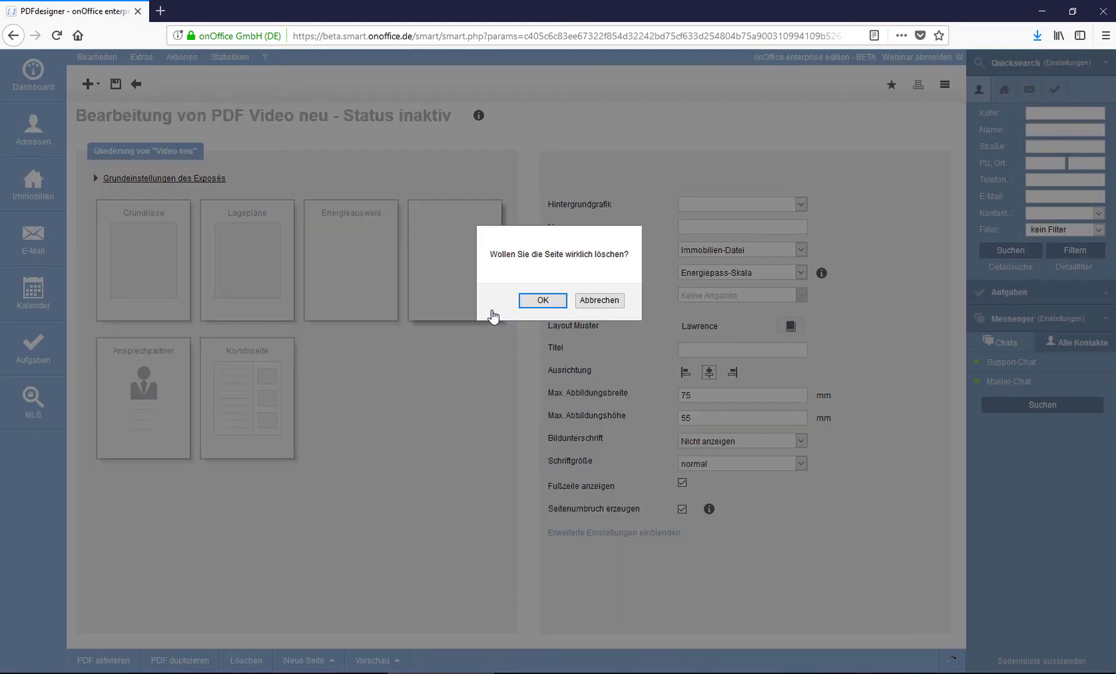
left_click(542, 300)
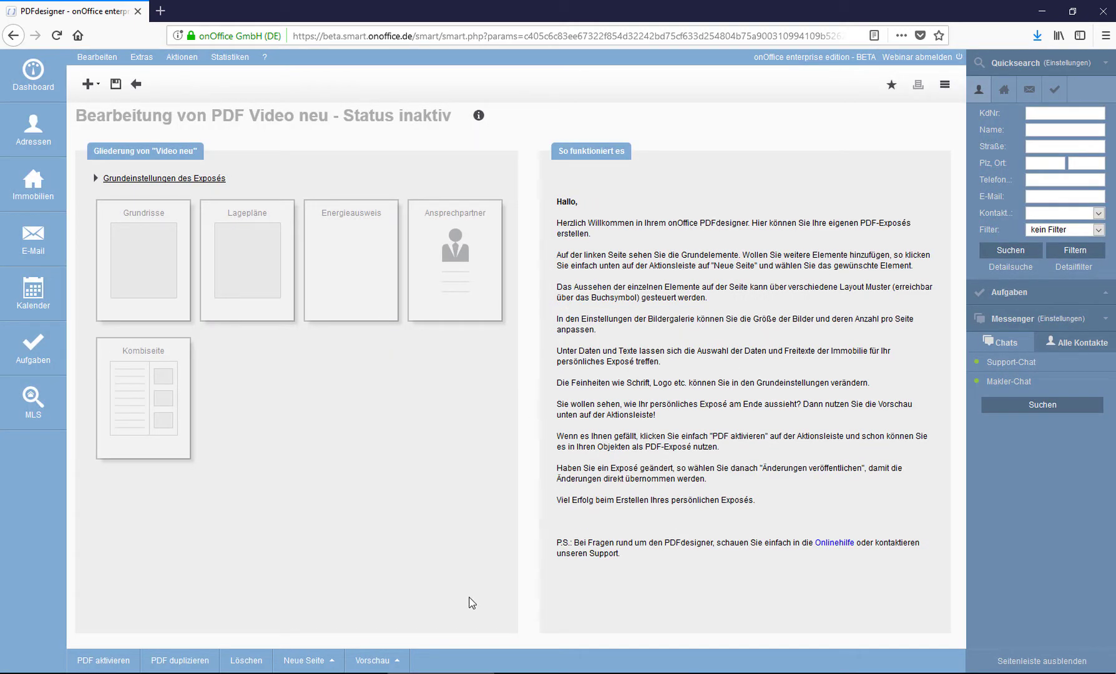
Step: Preview the Exposé with the last used object, check all pages from the Grundrisse to the Kombiseite, and close the preview
left_click(392, 666)
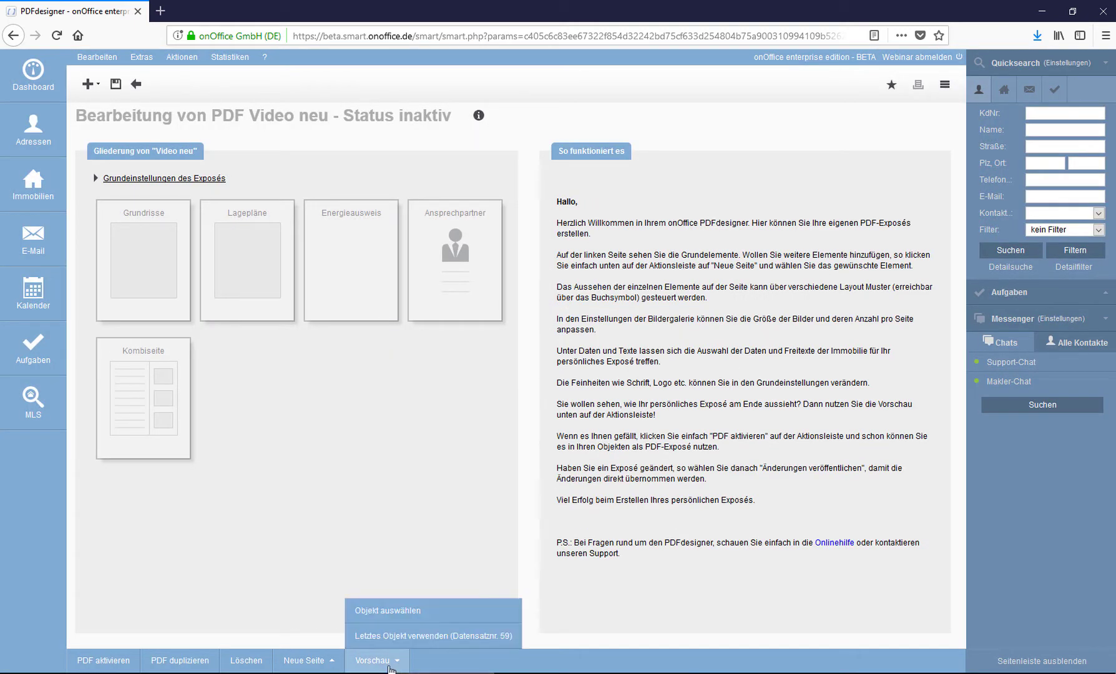
left_click(403, 637)
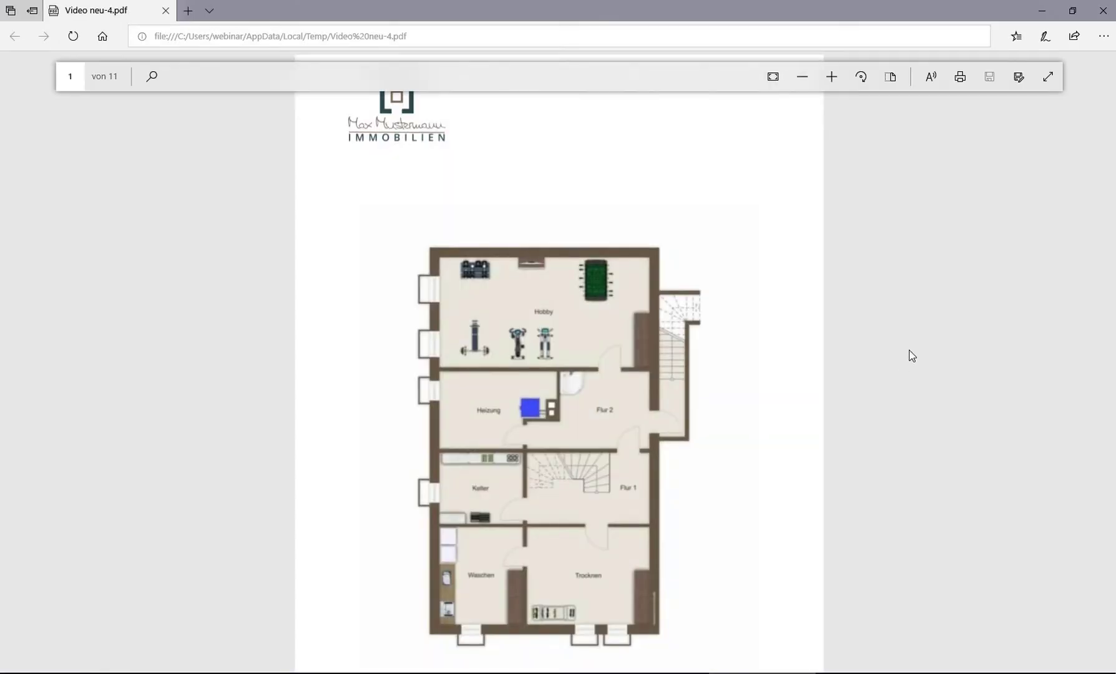
scroll(911, 356, "down", 3)
scroll(911, 356, "down", 20)
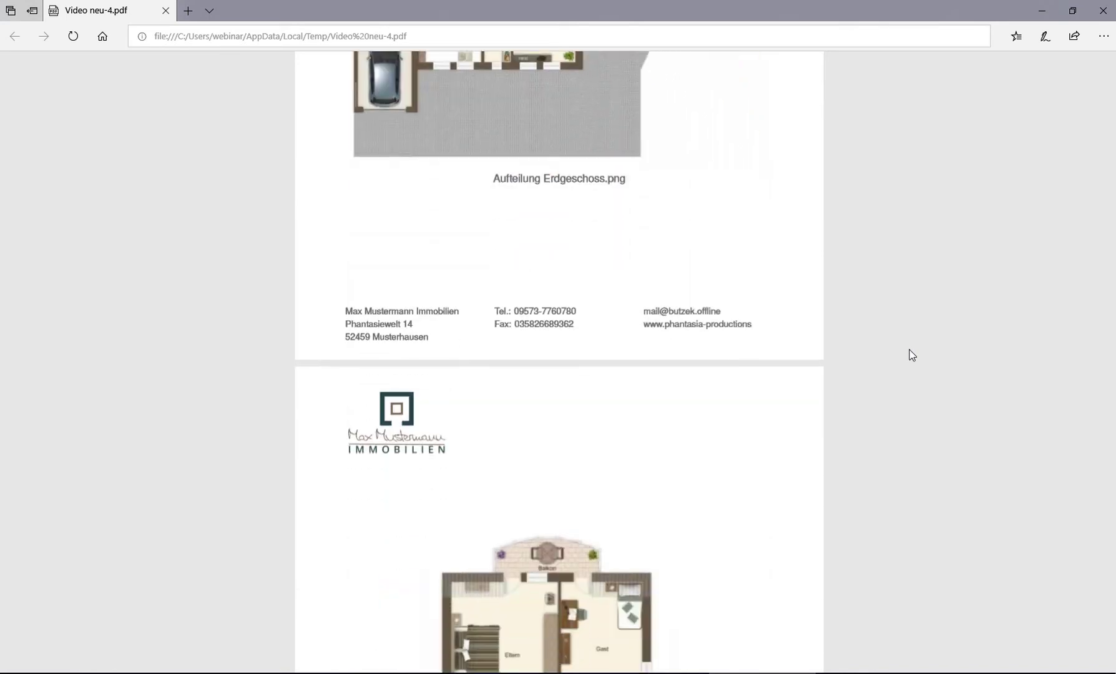
scroll(912, 355, "down", 20)
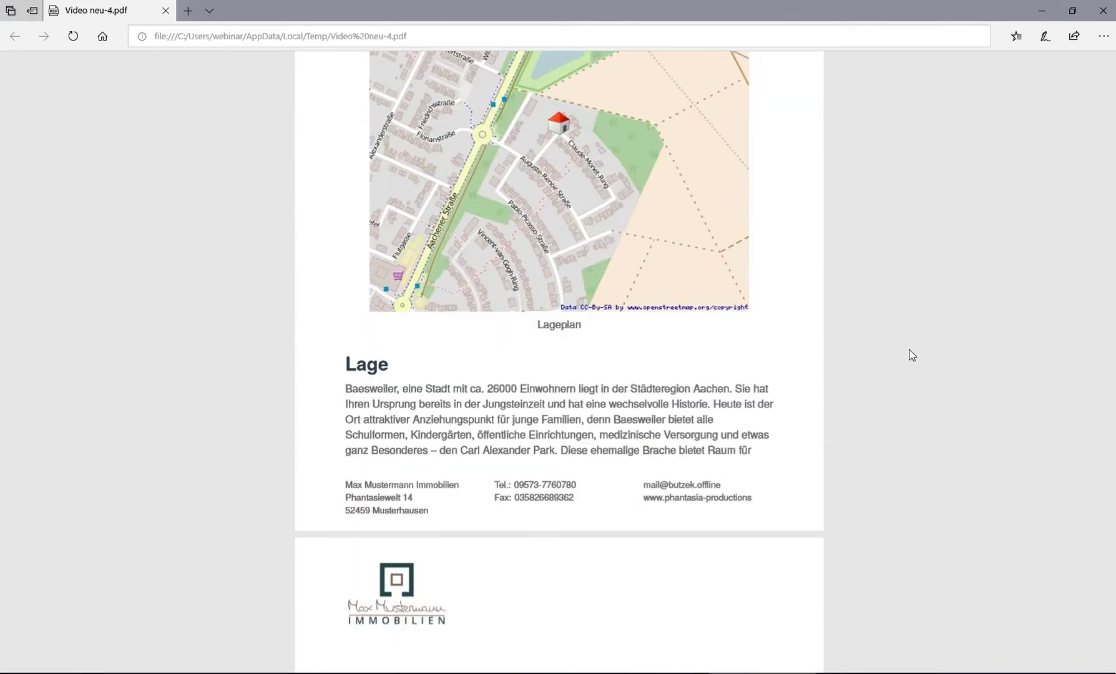
scroll(912, 355, "down", 20)
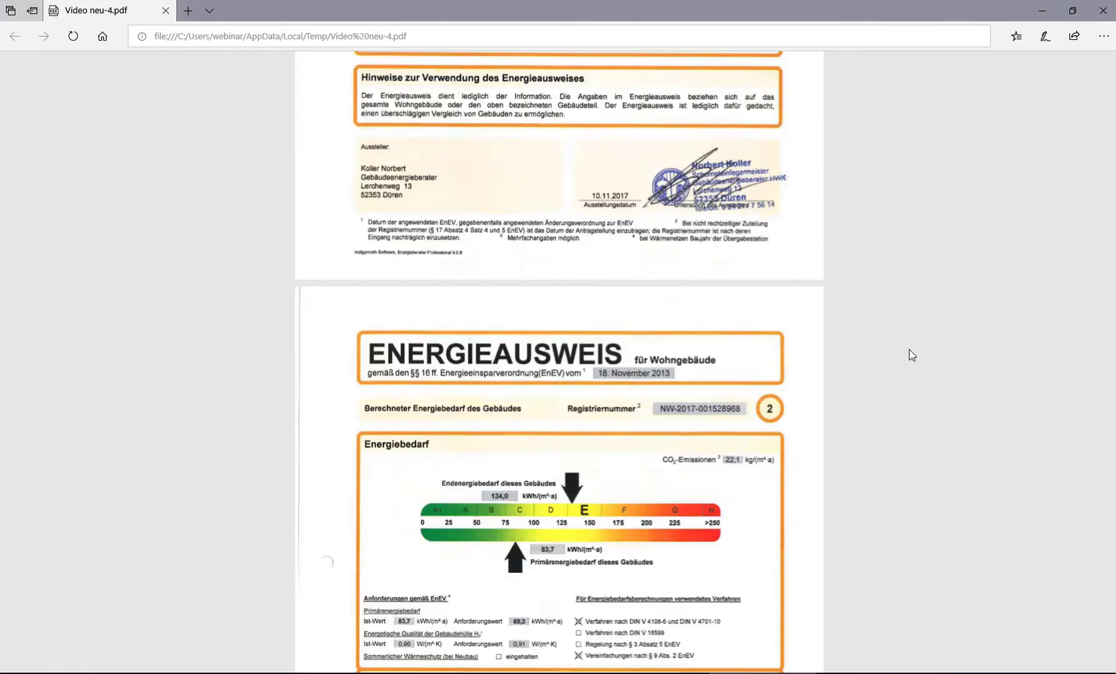
scroll(911, 354, "down", 20)
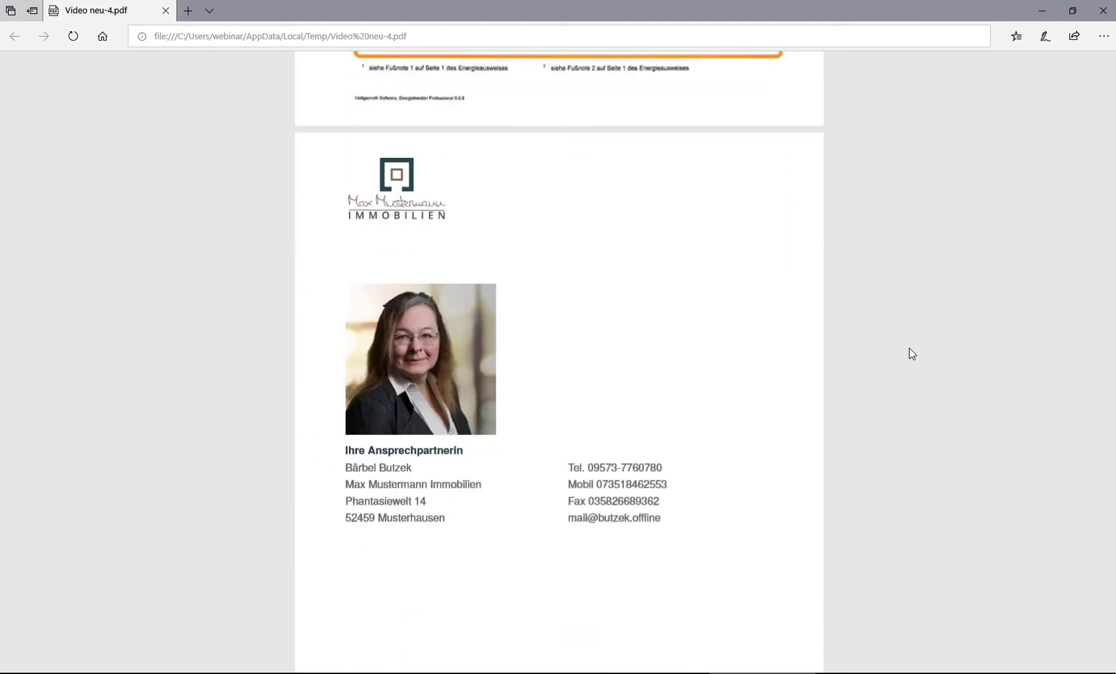
scroll(912, 354, "down", 6)
scroll(912, 354, "down", 6)
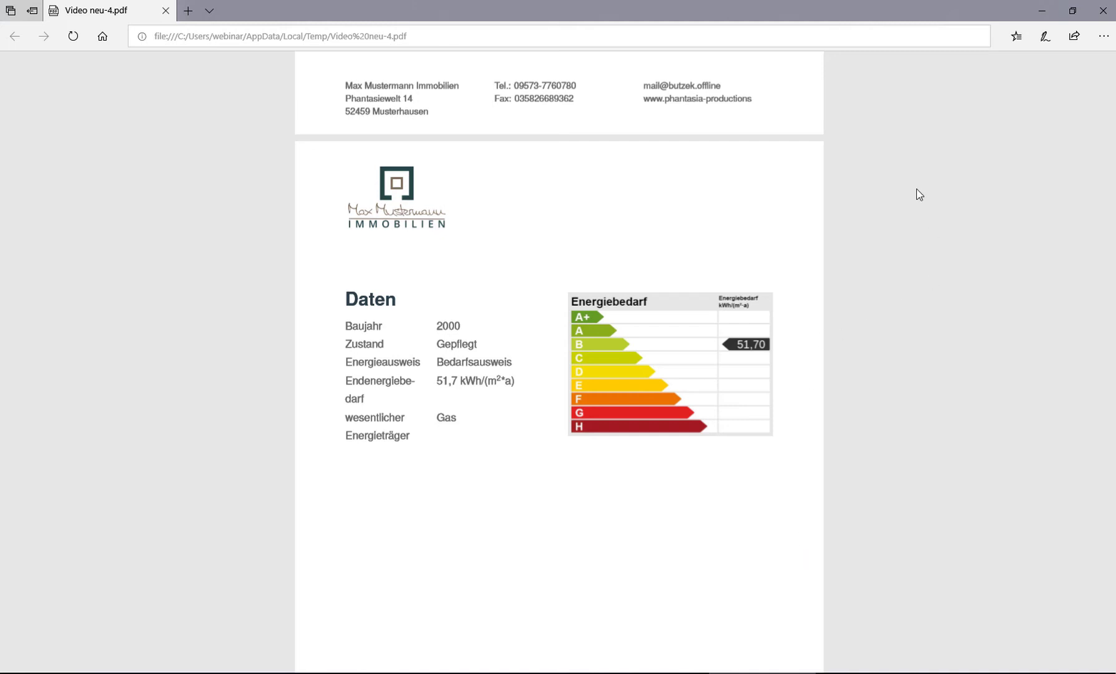
left_click(1103, 12)
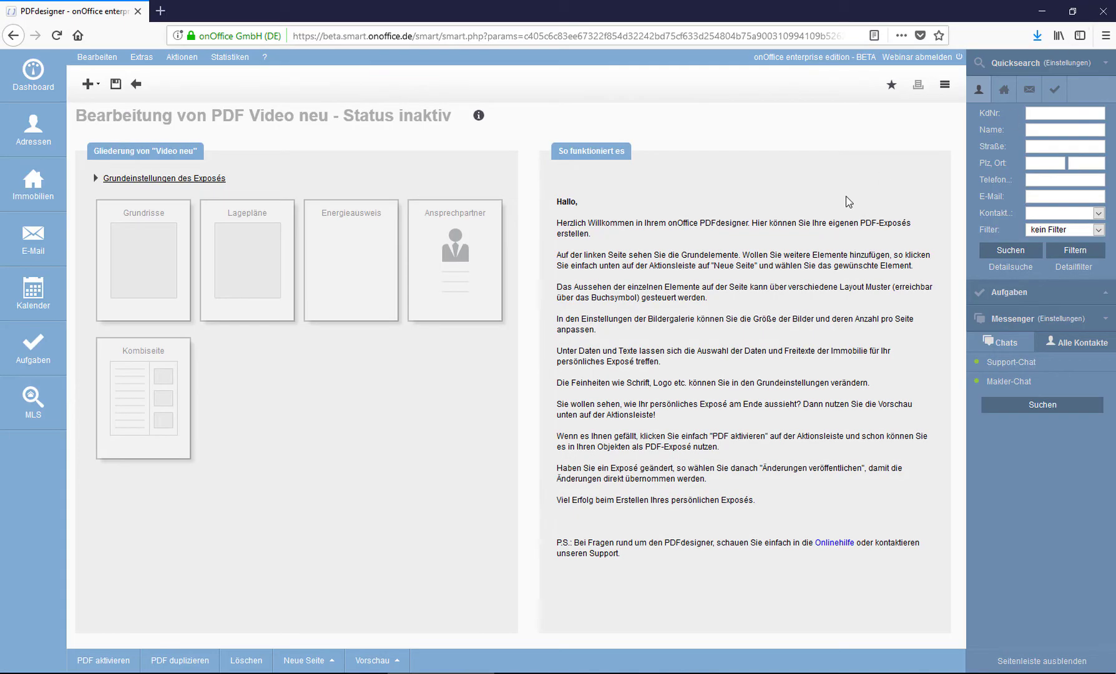
Step: Add a Text page to the Exposé and display its settings
left_click(178, 414)
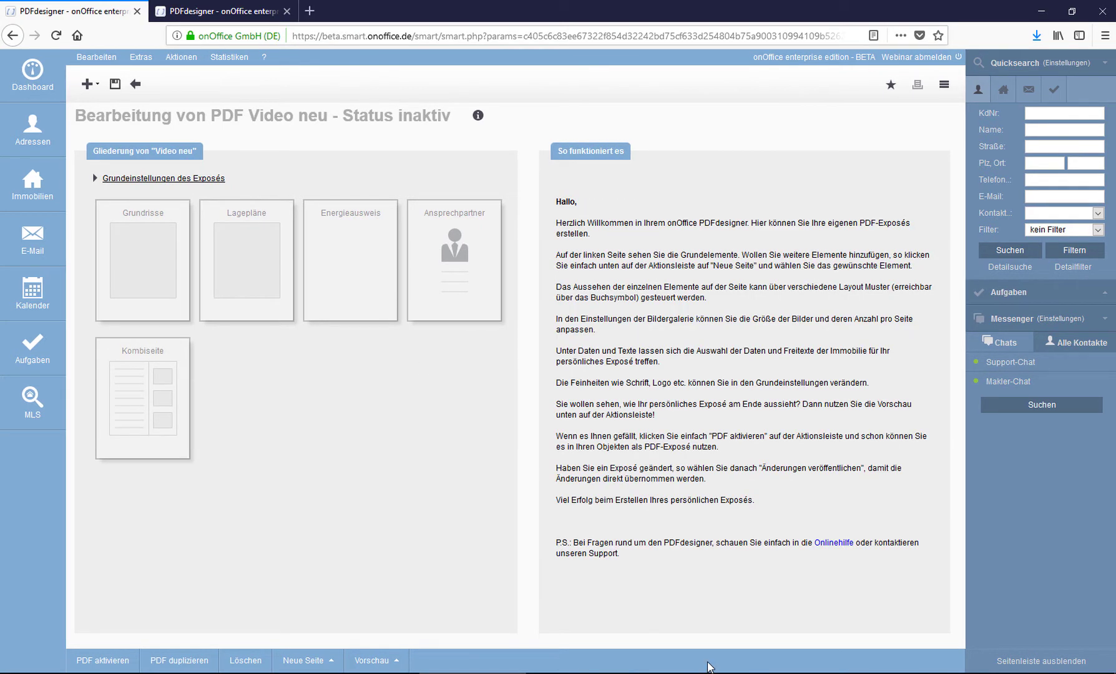
left_click(301, 661)
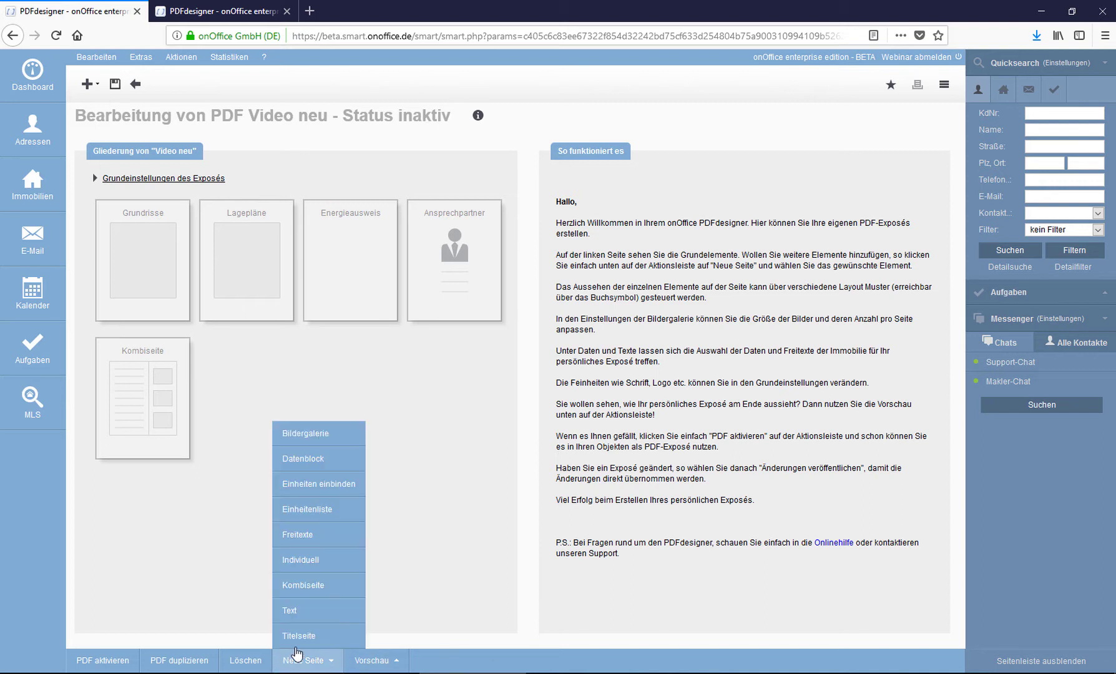
left_click(304, 624)
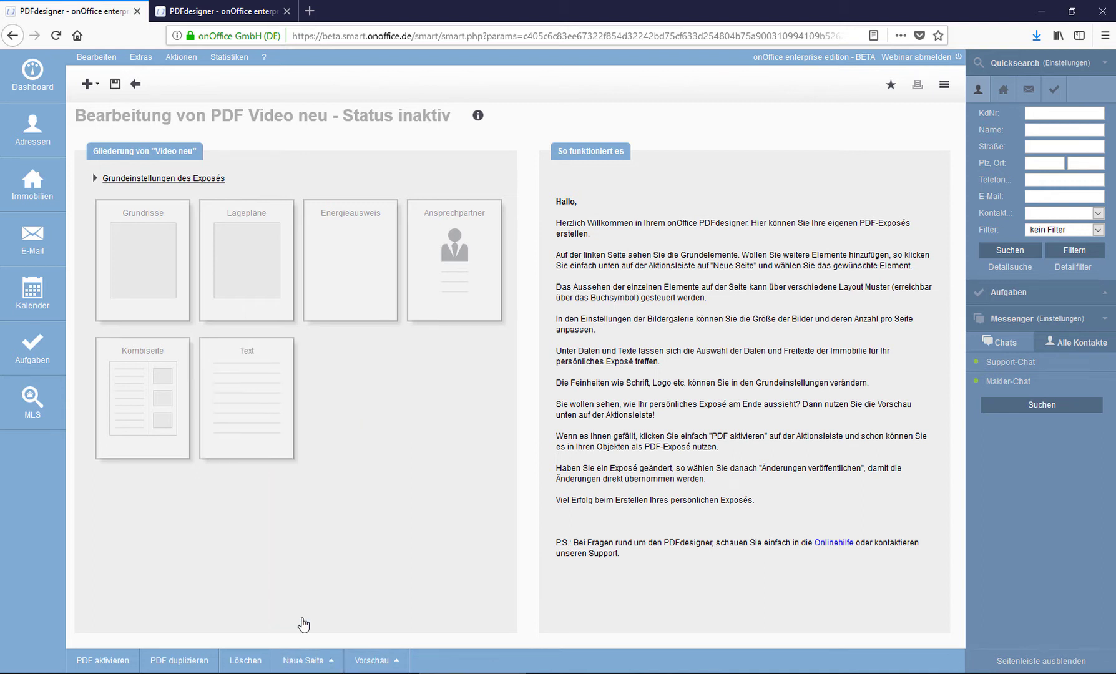
left_click(278, 448)
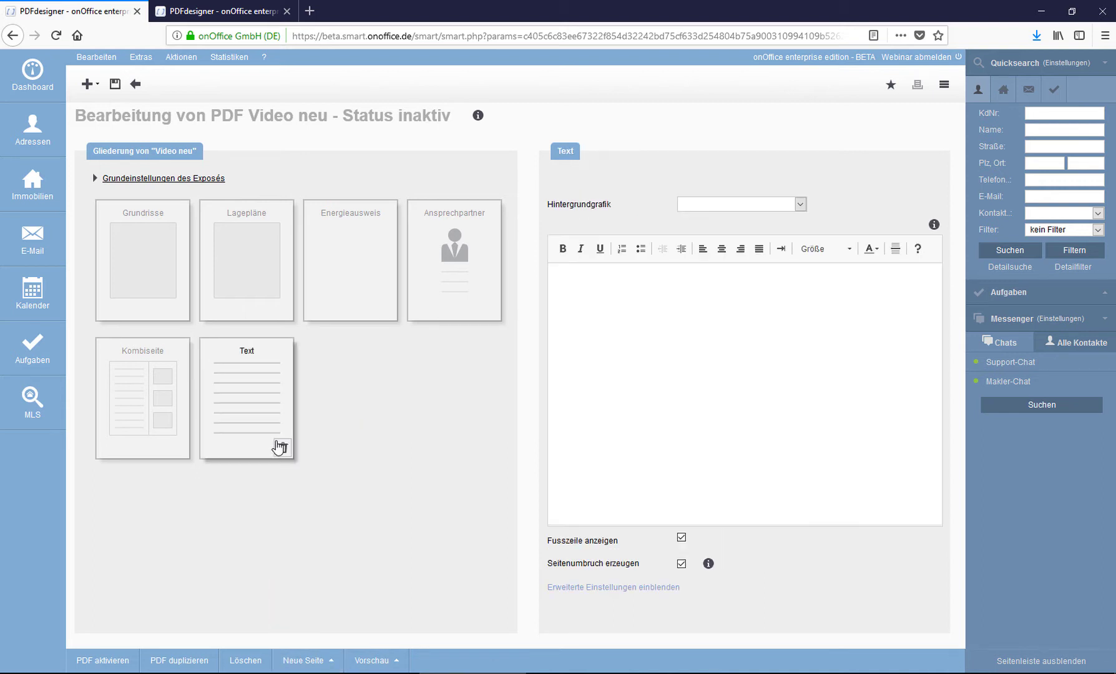